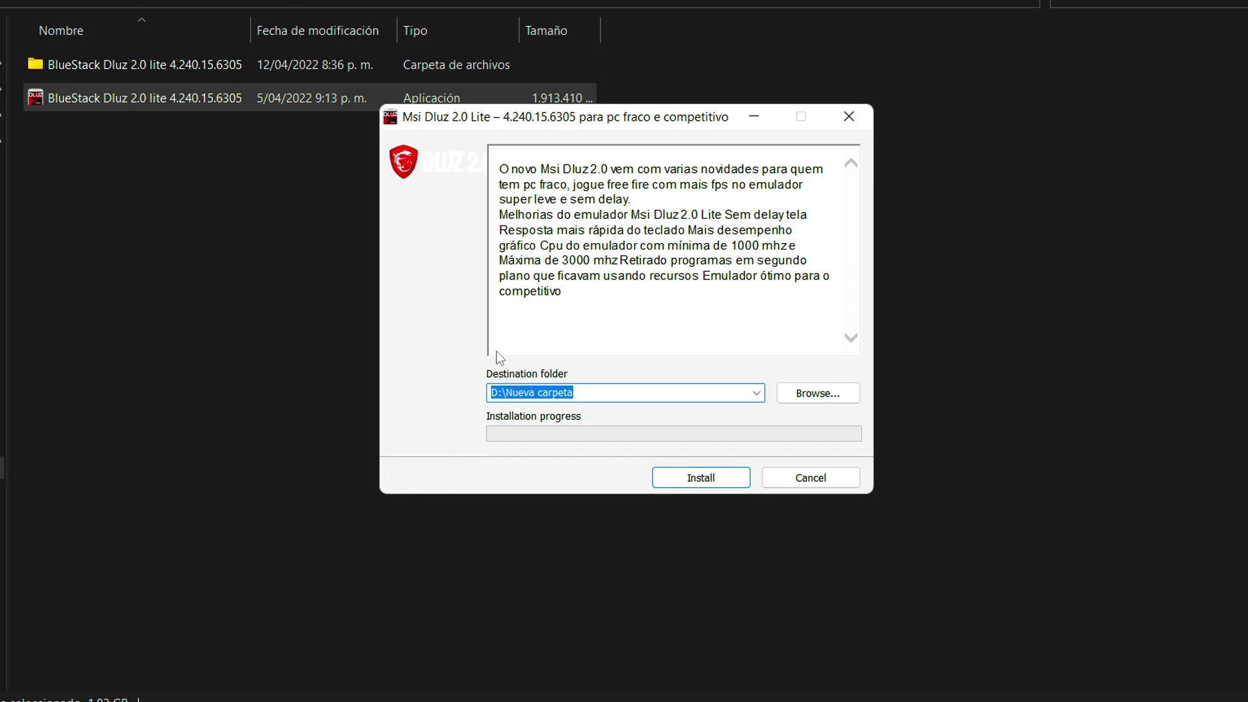
{"action": "left_click_drag", "start_coordinate": [534, 126], "coordinate": [791, 56]}
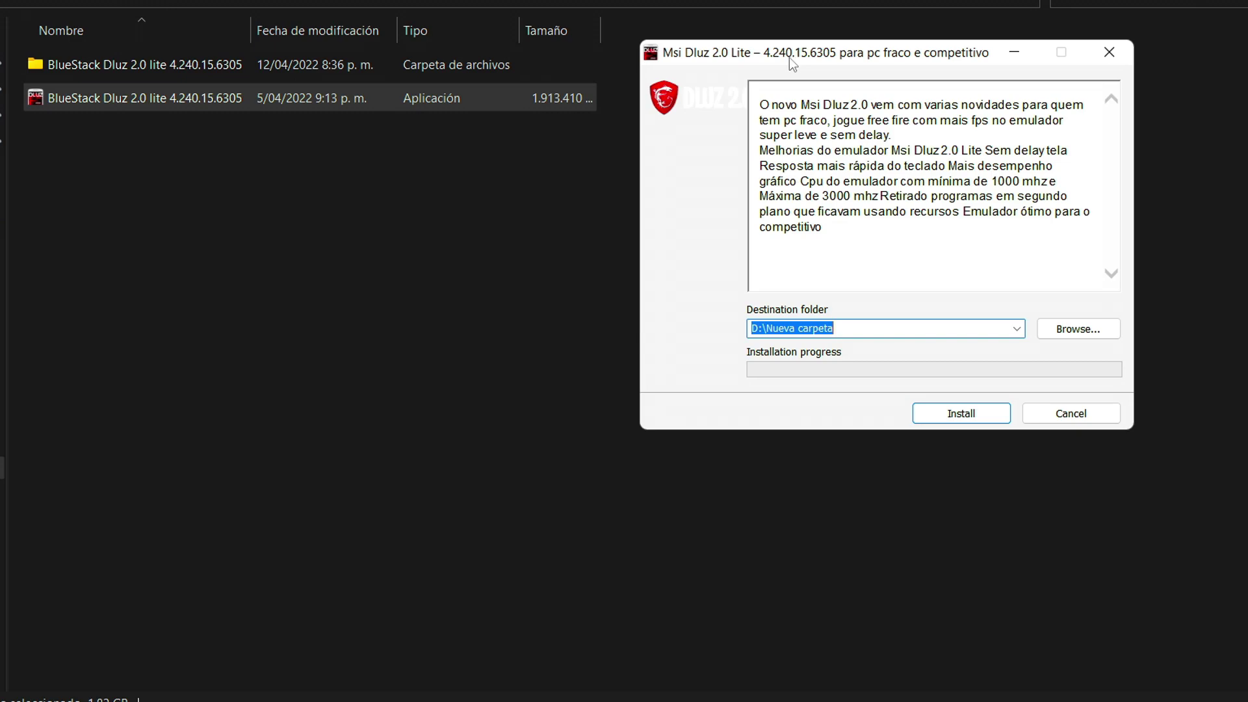
{"action": "left_click_drag", "start_coordinate": [789, 58], "coordinate": [650, 30]}
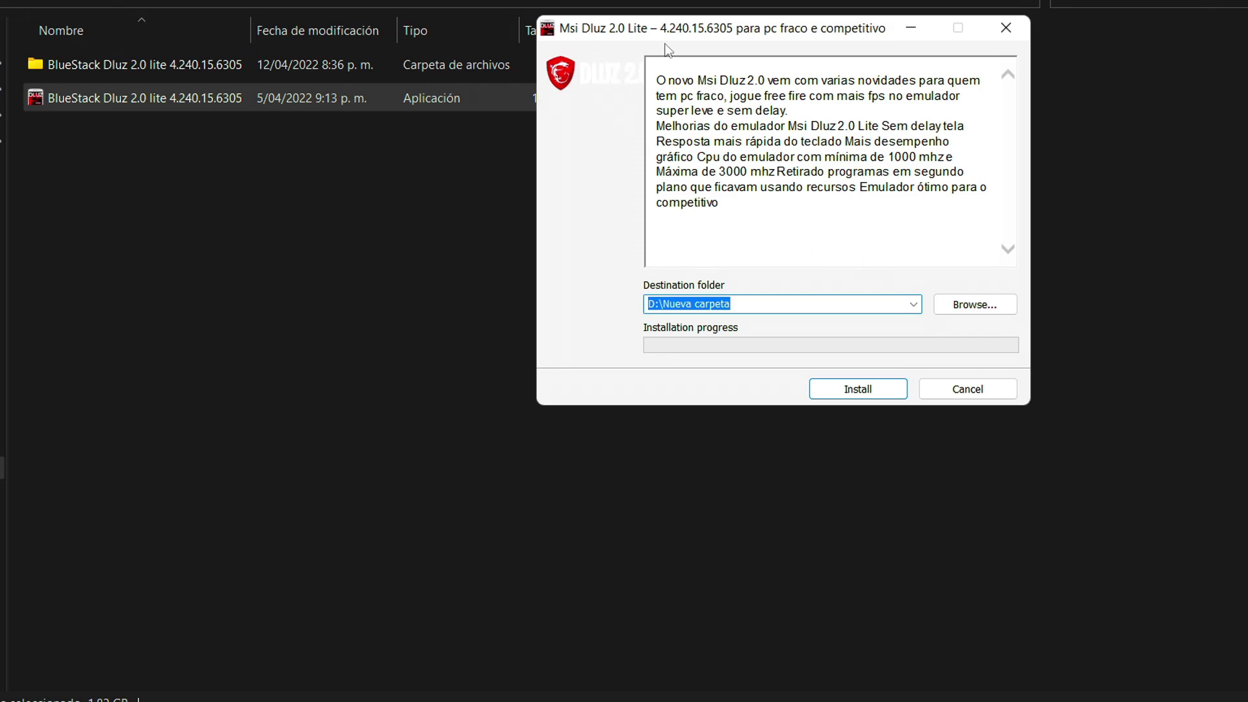
{"action": "left_click_drag", "start_coordinate": [686, 32], "coordinate": [663, 74]}
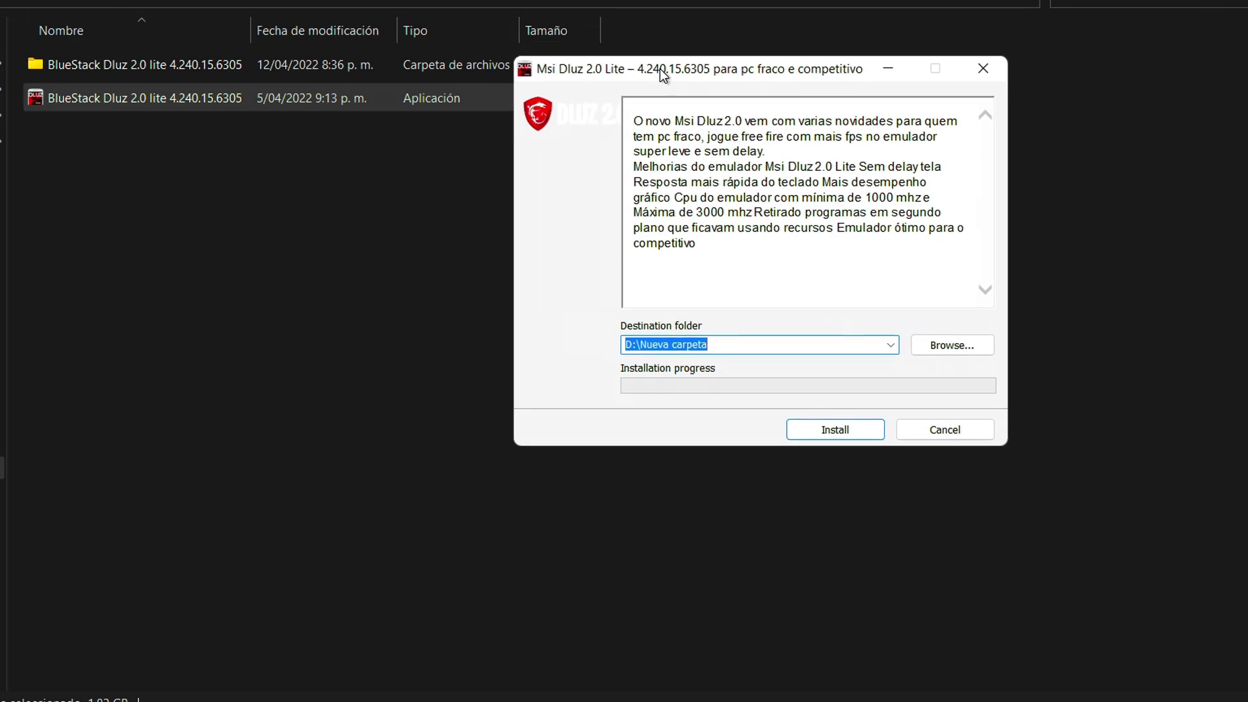
{"action": "left_click", "coordinate": [940, 335]}
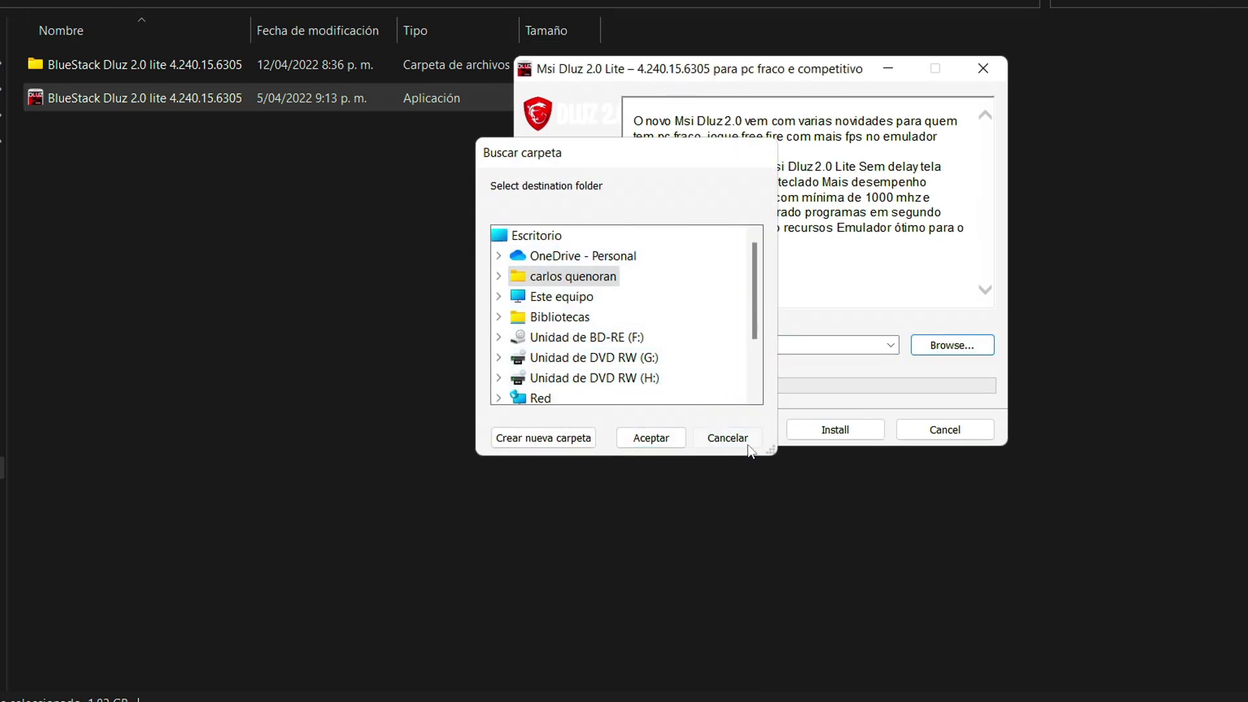
{"action": "left_click", "coordinate": [727, 439]}
{"action": "left_click", "coordinate": [126, 120]}
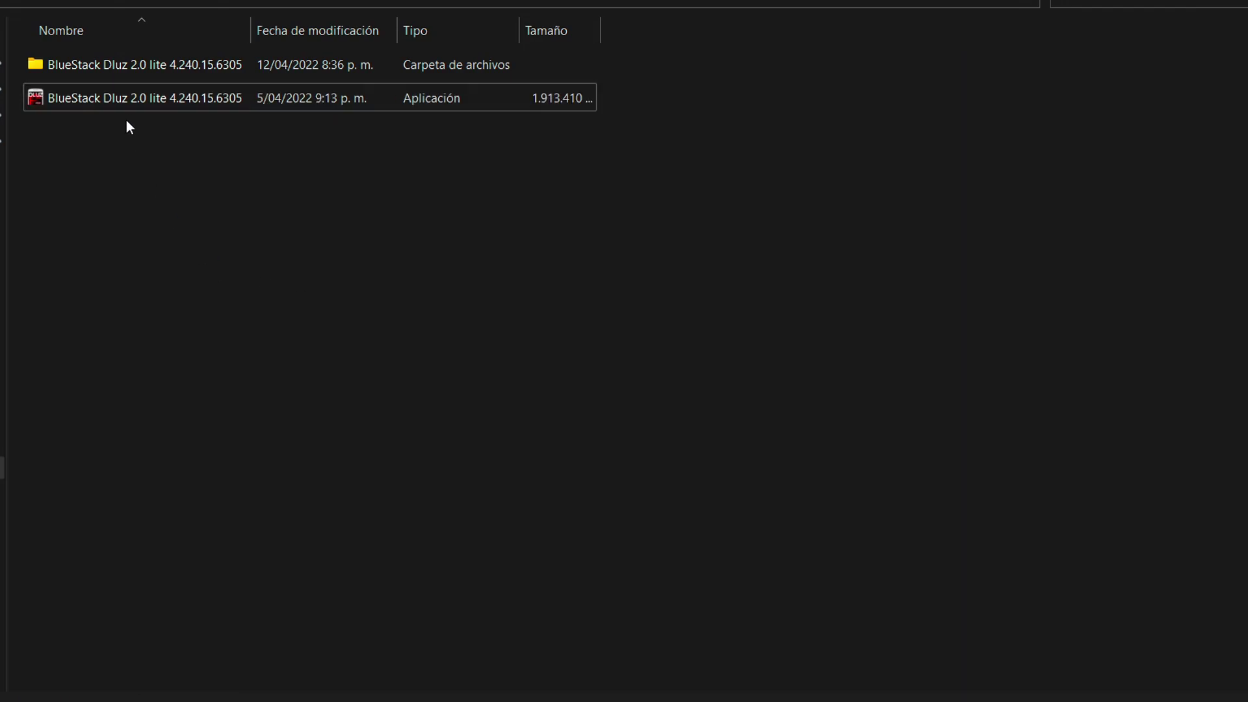
Run BlueStacksInstaller from the BlueStack Dluz 2.0 lite 4.240.15.6305 folder and close its dialog.
{"action": "double_click", "coordinate": [162, 65]}
{"action": "scroll", "coordinate": [313, 308], "scroll_direction": "down", "scroll_amount": 5}
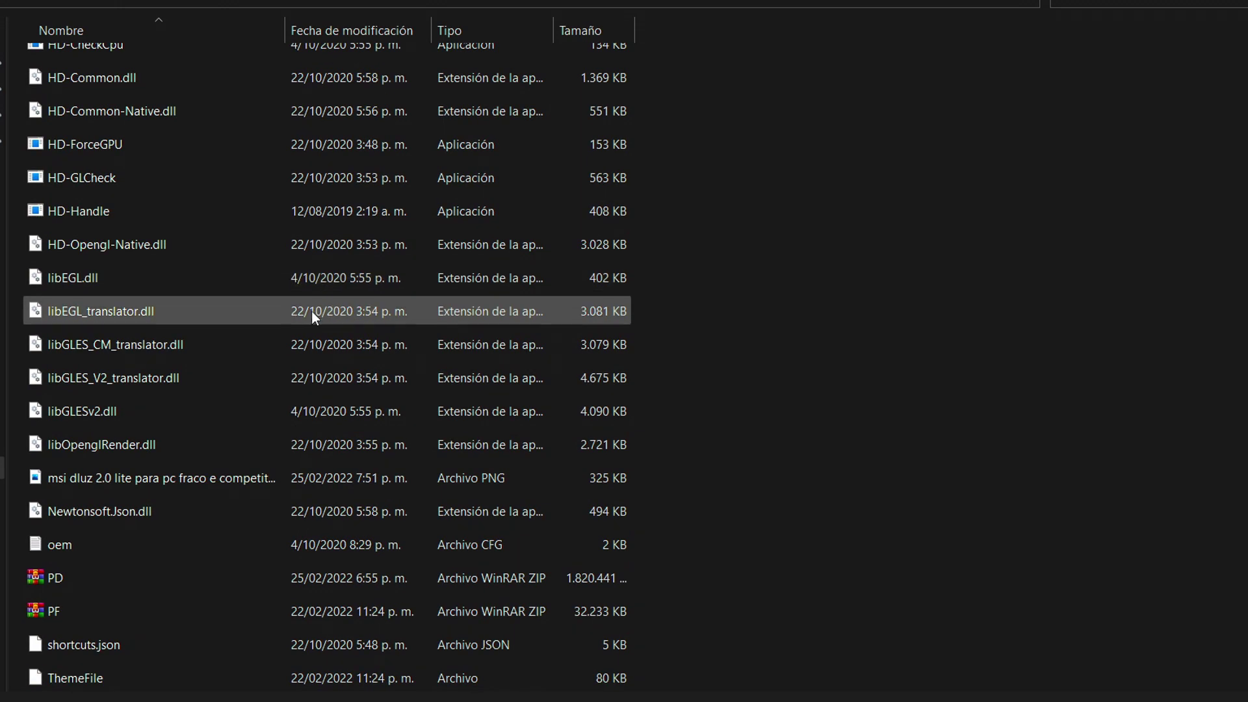
{"action": "scroll", "coordinate": [275, 350], "scroll_direction": "up", "scroll_amount": 5}
{"action": "left_click", "coordinate": [174, 200]}
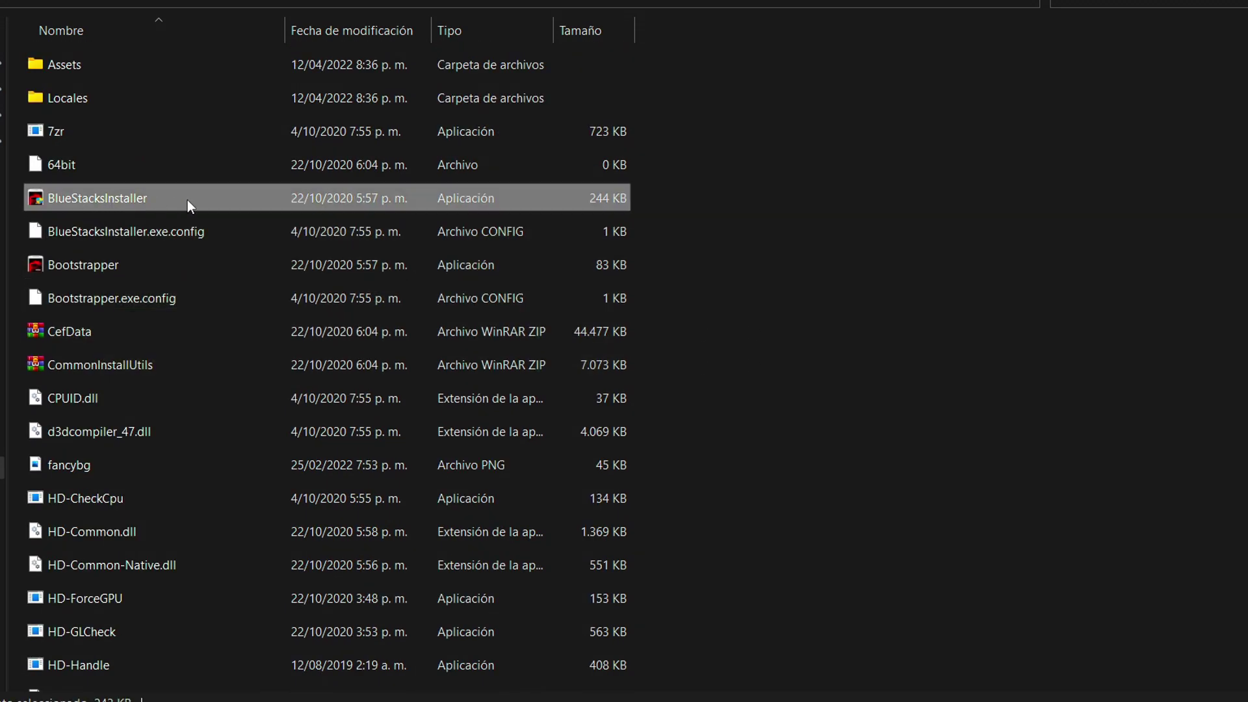
{"action": "double_click", "coordinate": [196, 201]}
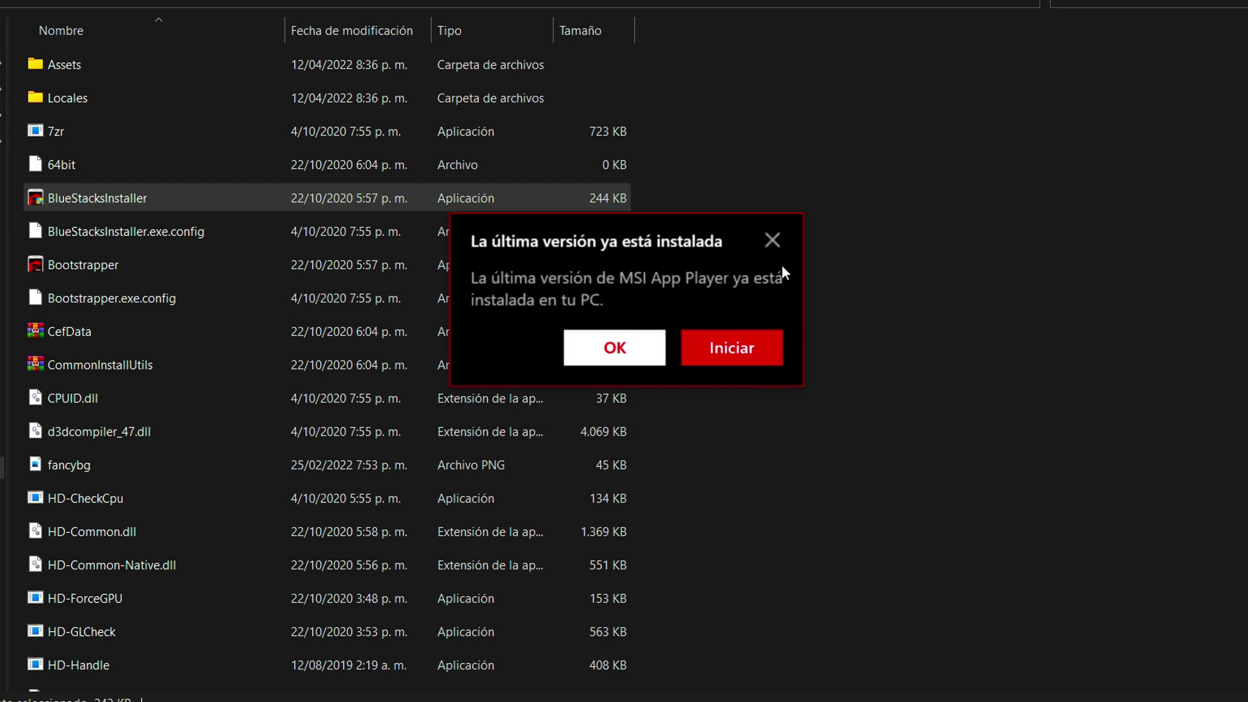
{"action": "left_click", "coordinate": [773, 239]}
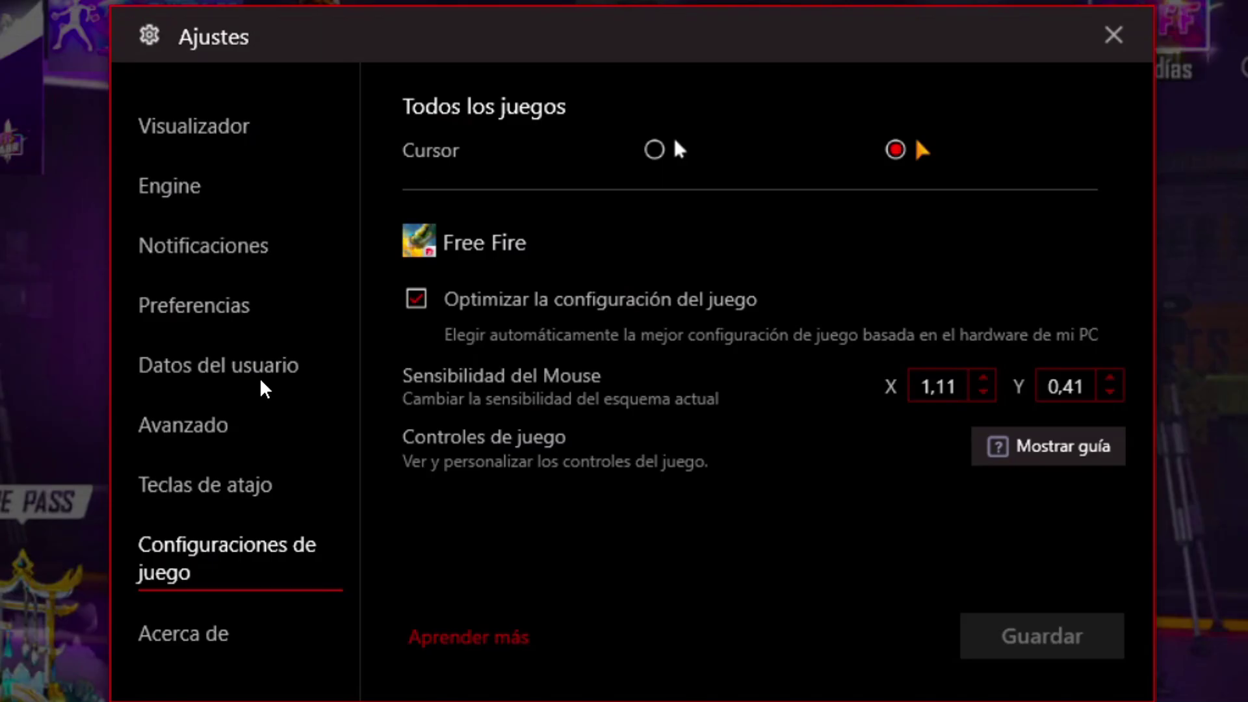
Examine the emulator's version information, graphics engine options and the choices for CPU cores and RAM.
{"action": "left_click", "coordinate": [293, 607]}
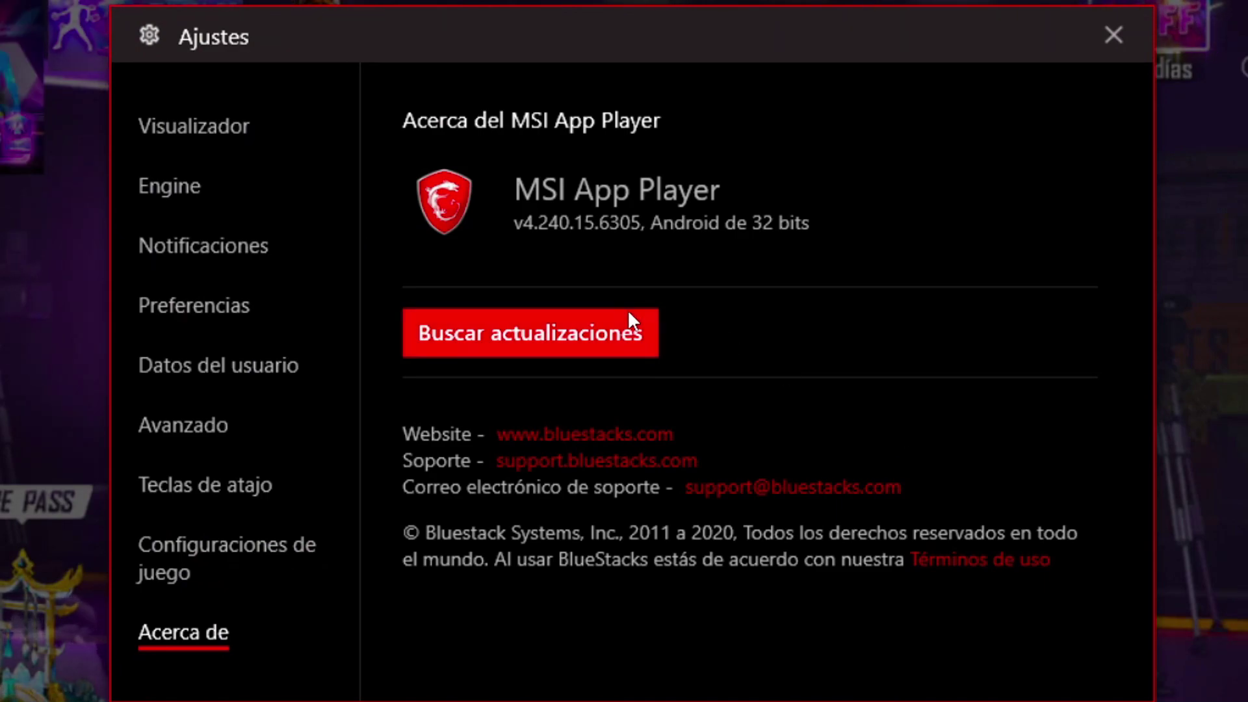
{"action": "left_click", "coordinate": [193, 125]}
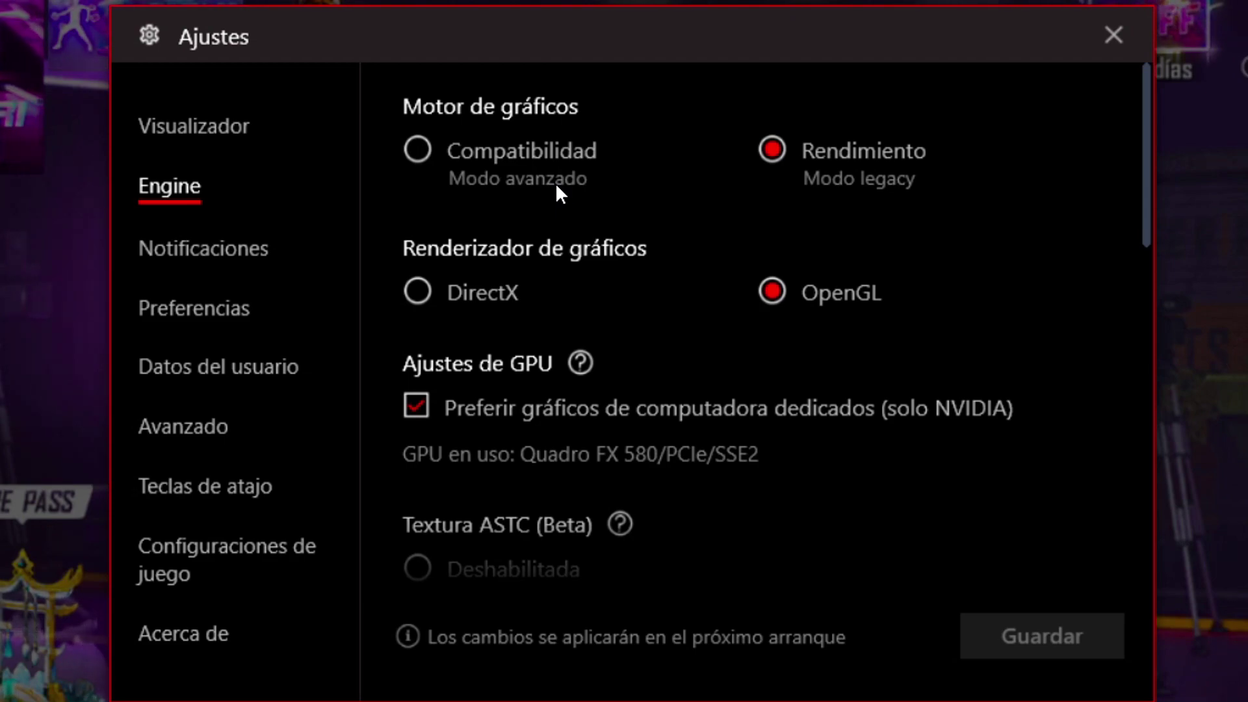
{"action": "scroll", "coordinate": [751, 277], "scroll_direction": "down", "scroll_amount": 5}
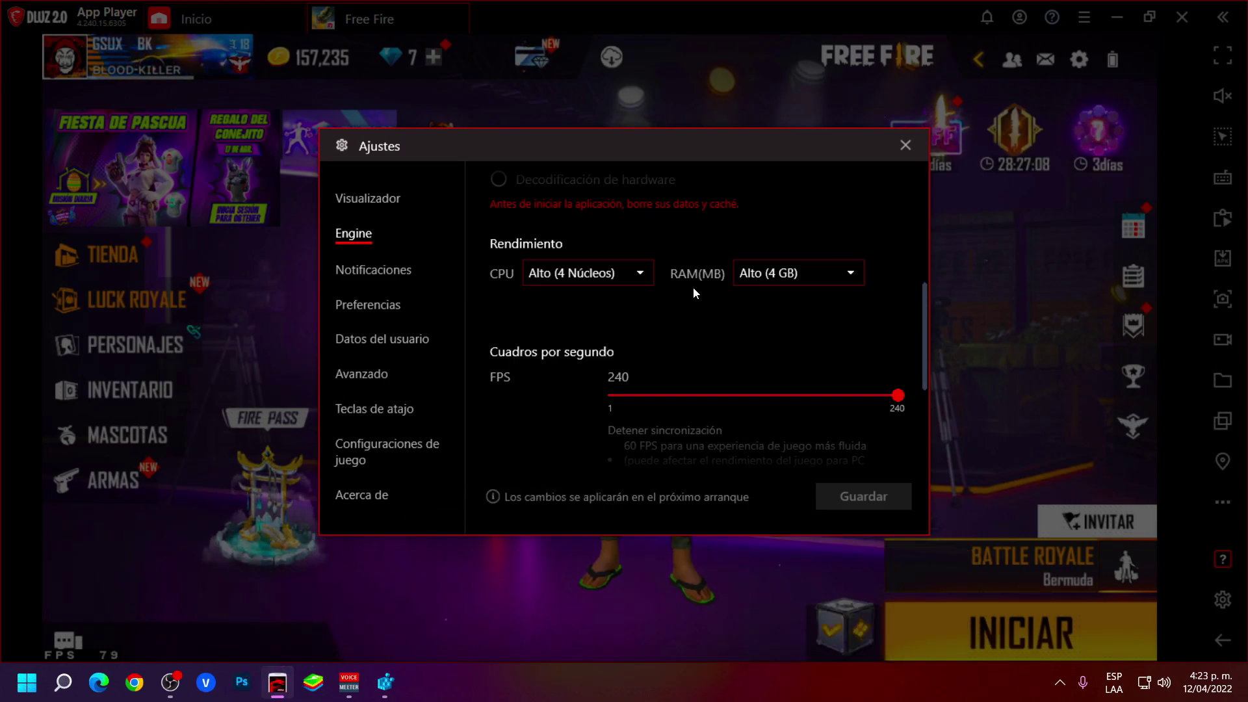
{"action": "left_click", "coordinate": [581, 273]}
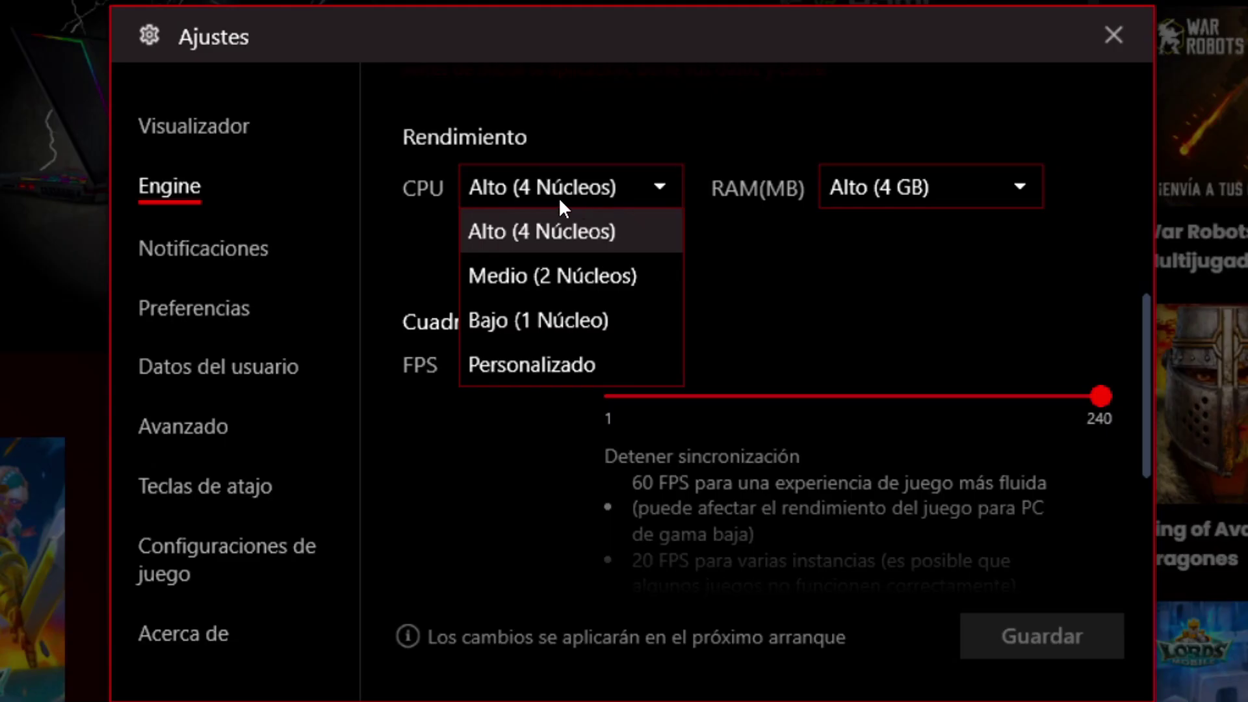
{"action": "left_click", "coordinate": [927, 199]}
{"action": "left_click", "coordinate": [927, 198]}
{"action": "left_click", "coordinate": [616, 289]}
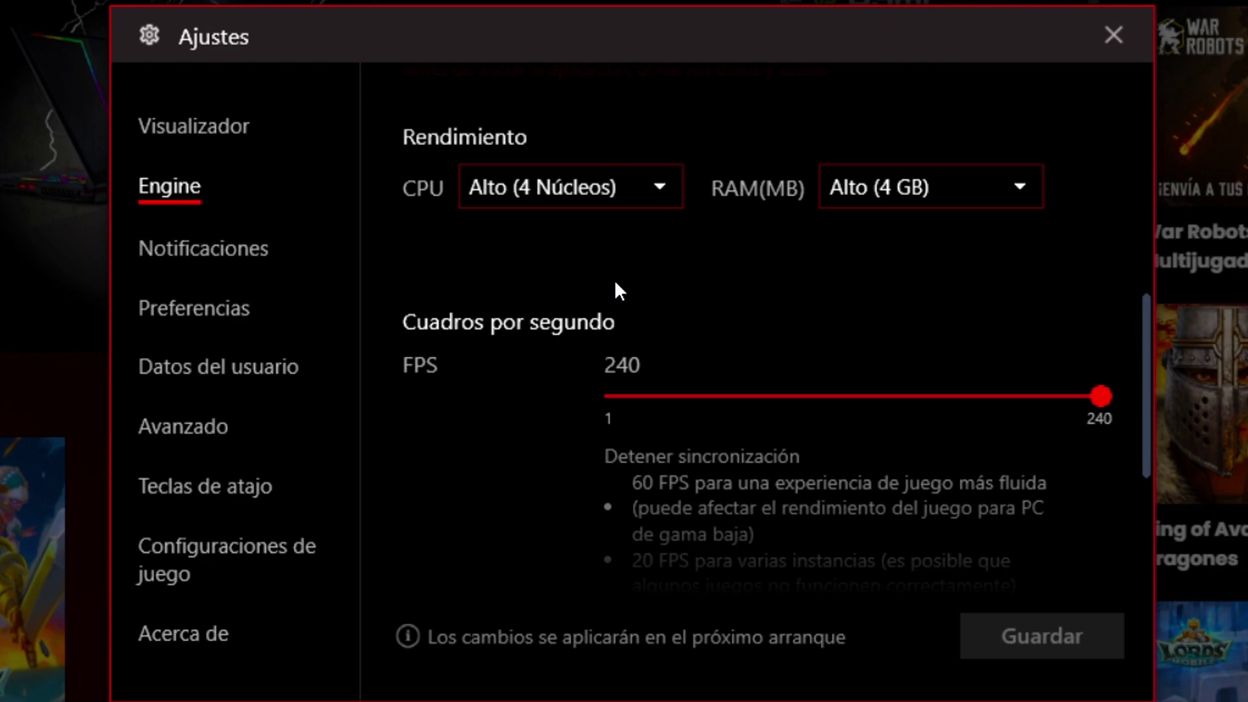
Review the engine's frame rate, VSync and ABI settings and the custom device profile.
{"action": "scroll", "coordinate": [715, 299], "scroll_direction": "down", "scroll_amount": 5}
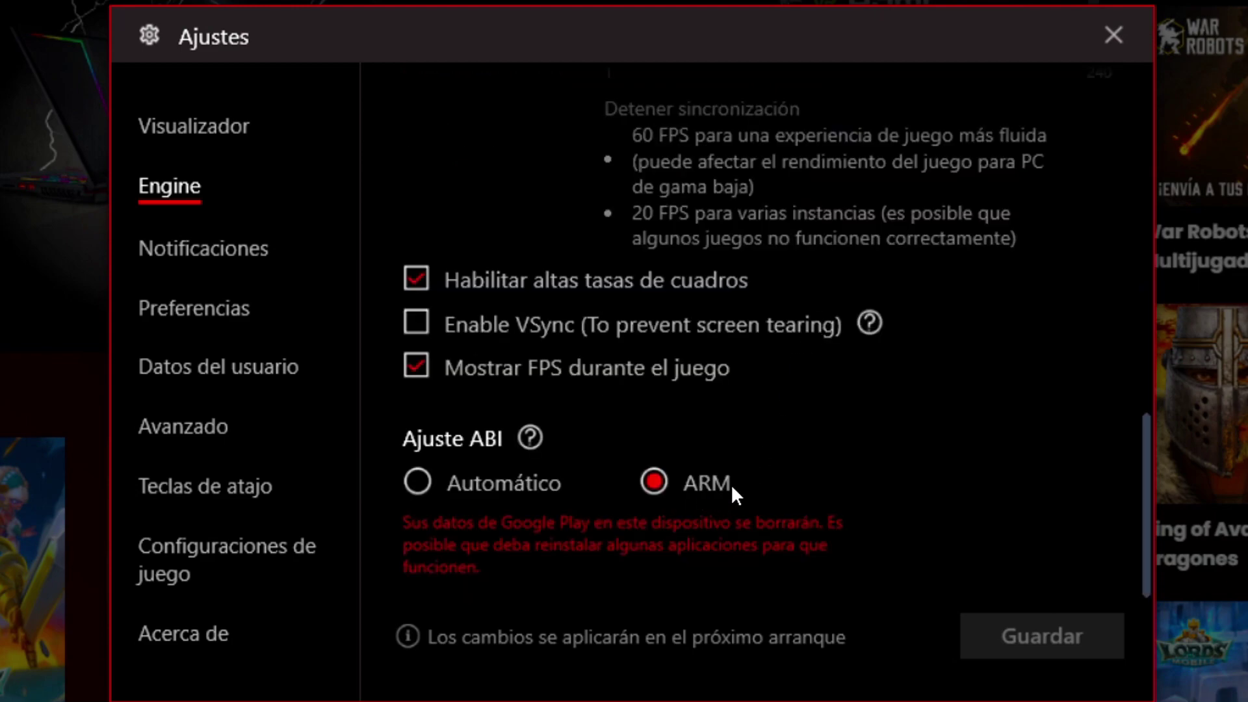
{"action": "scroll", "coordinate": [702, 472], "scroll_direction": "up", "scroll_amount": 1}
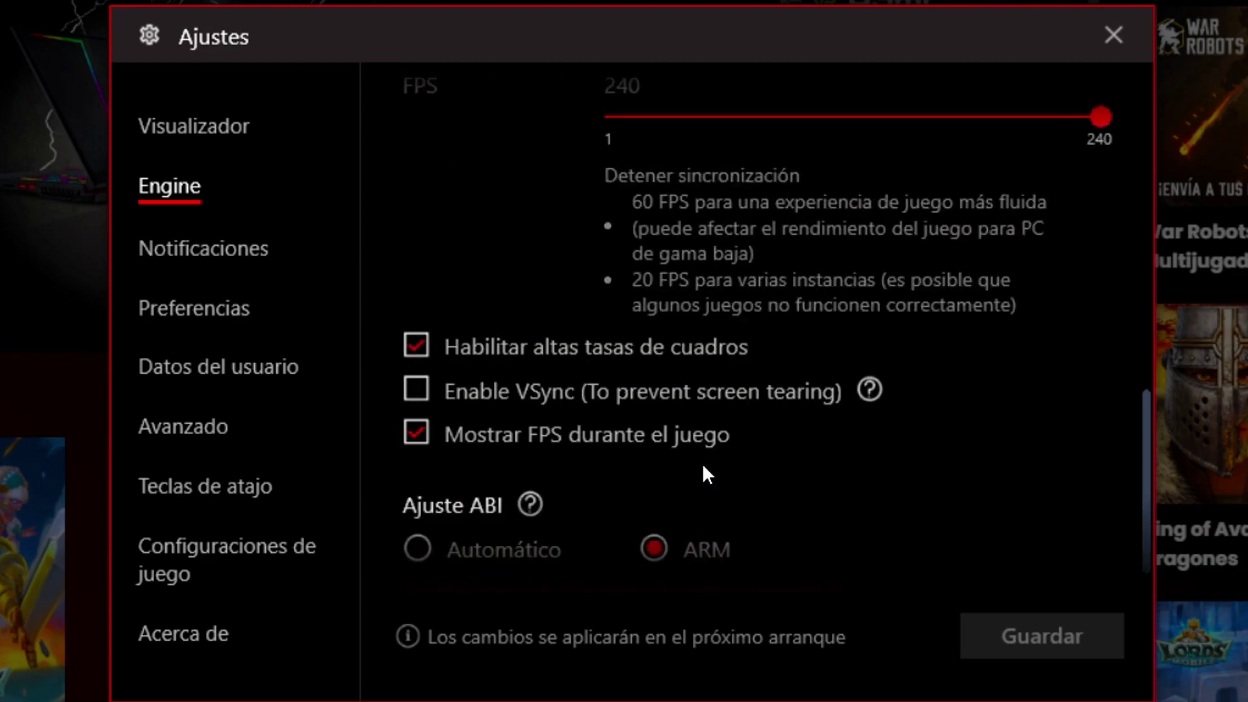
{"action": "scroll", "coordinate": [738, 439], "scroll_direction": "up", "scroll_amount": 2}
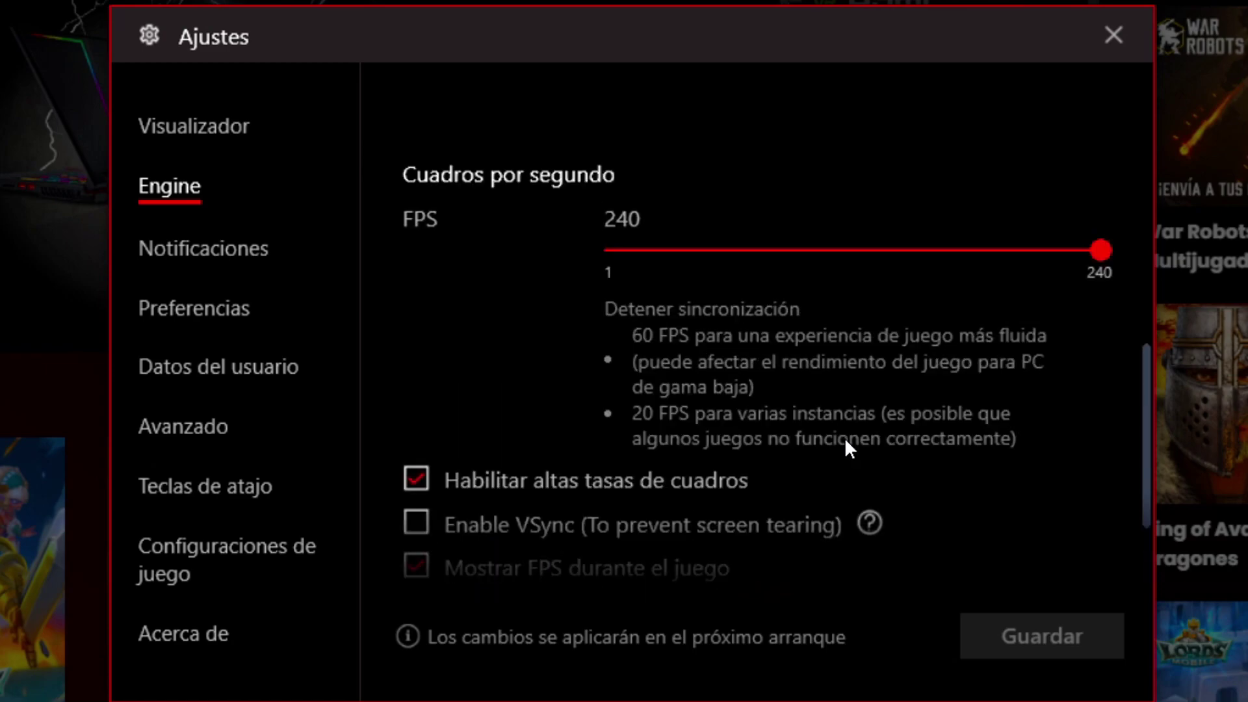
{"action": "scroll", "coordinate": [658, 353], "scroll_direction": "down", "scroll_amount": 2}
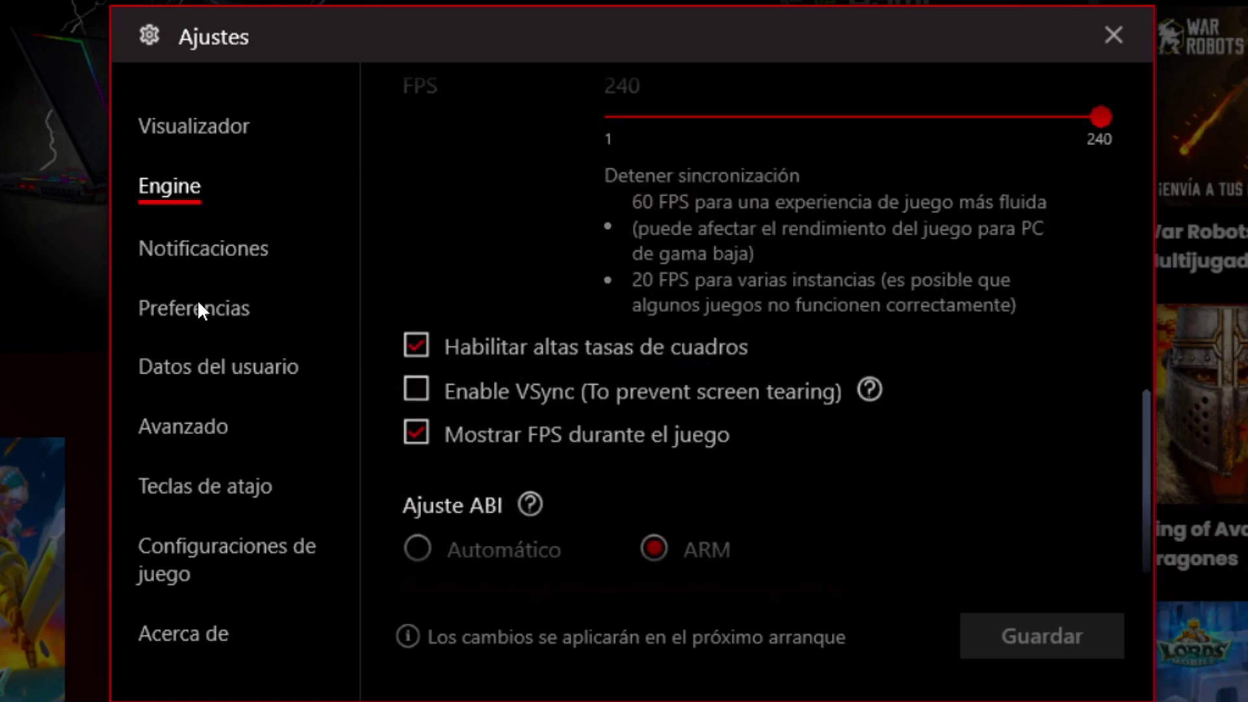
{"action": "left_click", "coordinate": [200, 420]}
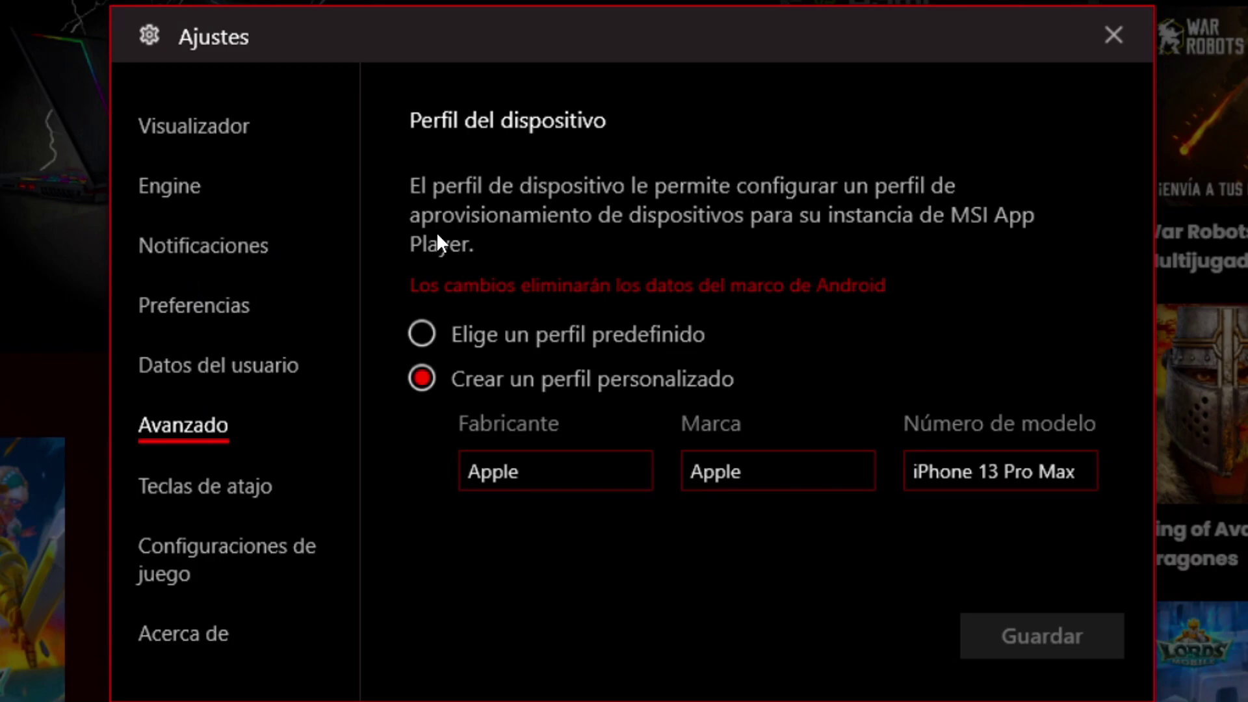
Set the engine's frame rate to 60 FPS and save the settings.
{"action": "left_click", "coordinate": [232, 209]}
{"action": "scroll", "coordinate": [731, 278], "scroll_direction": "down", "scroll_amount": 2}
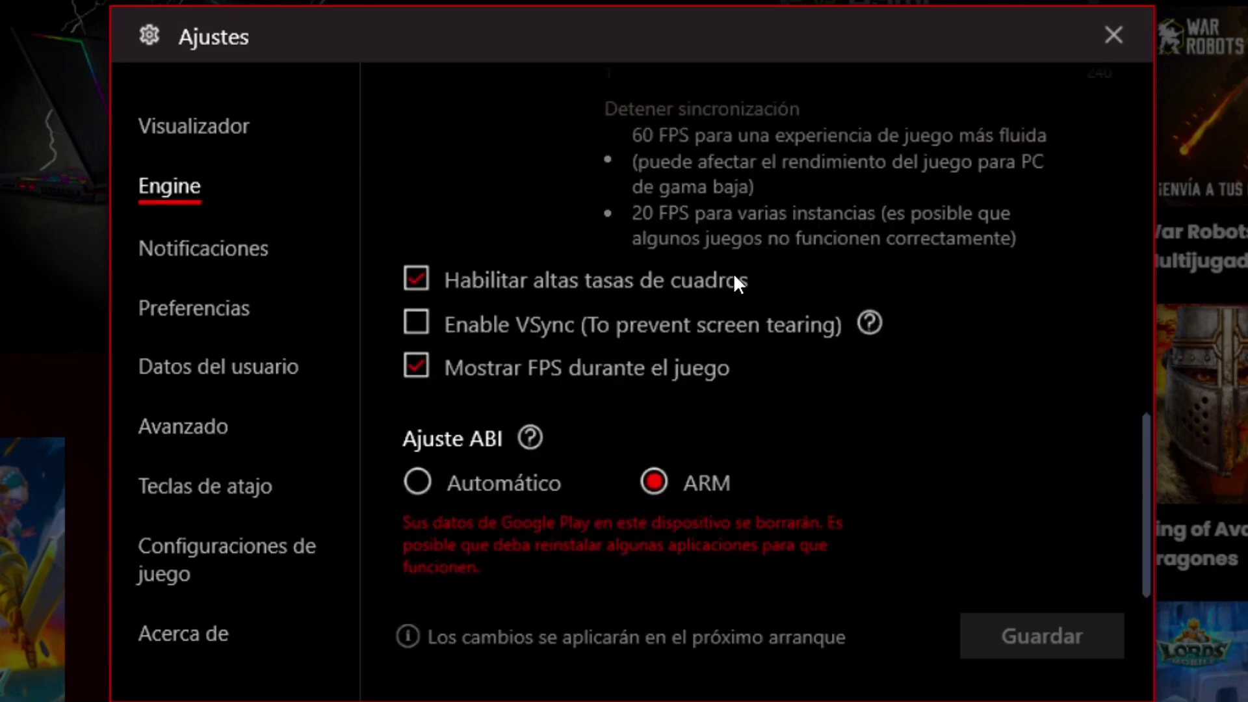
{"action": "scroll", "coordinate": [741, 338], "scroll_direction": "up", "scroll_amount": 3}
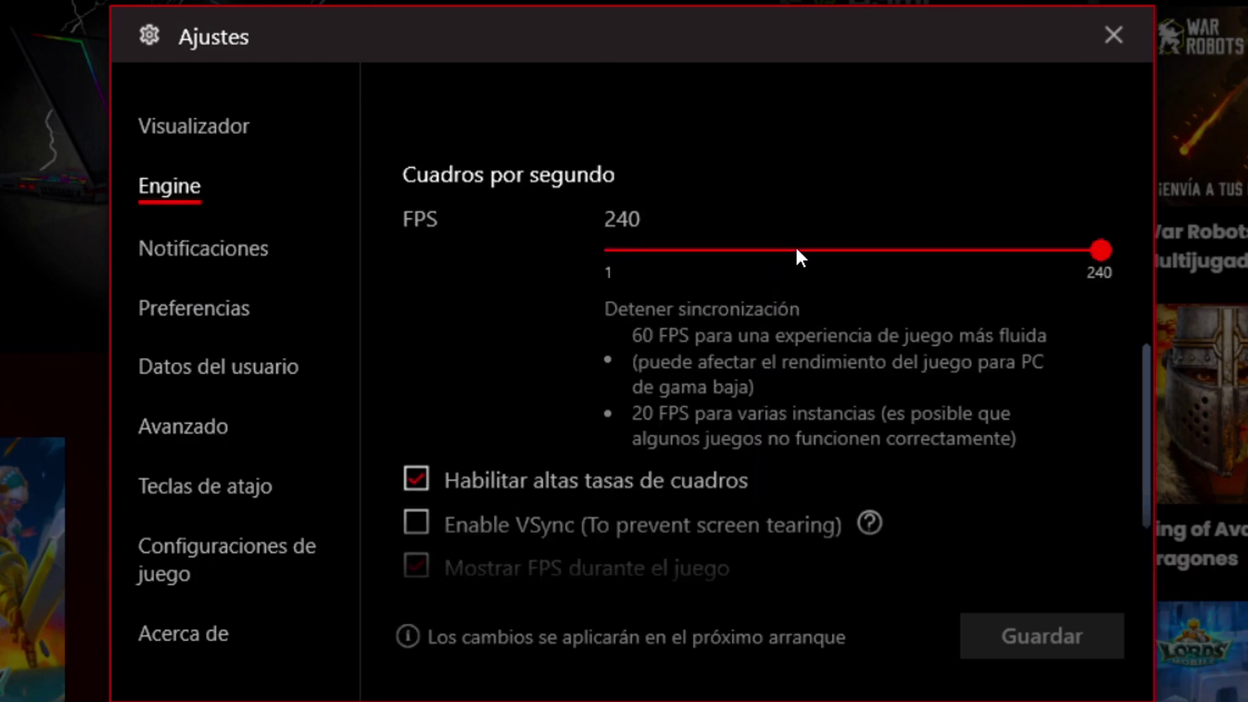
{"action": "left_click", "coordinate": [735, 250]}
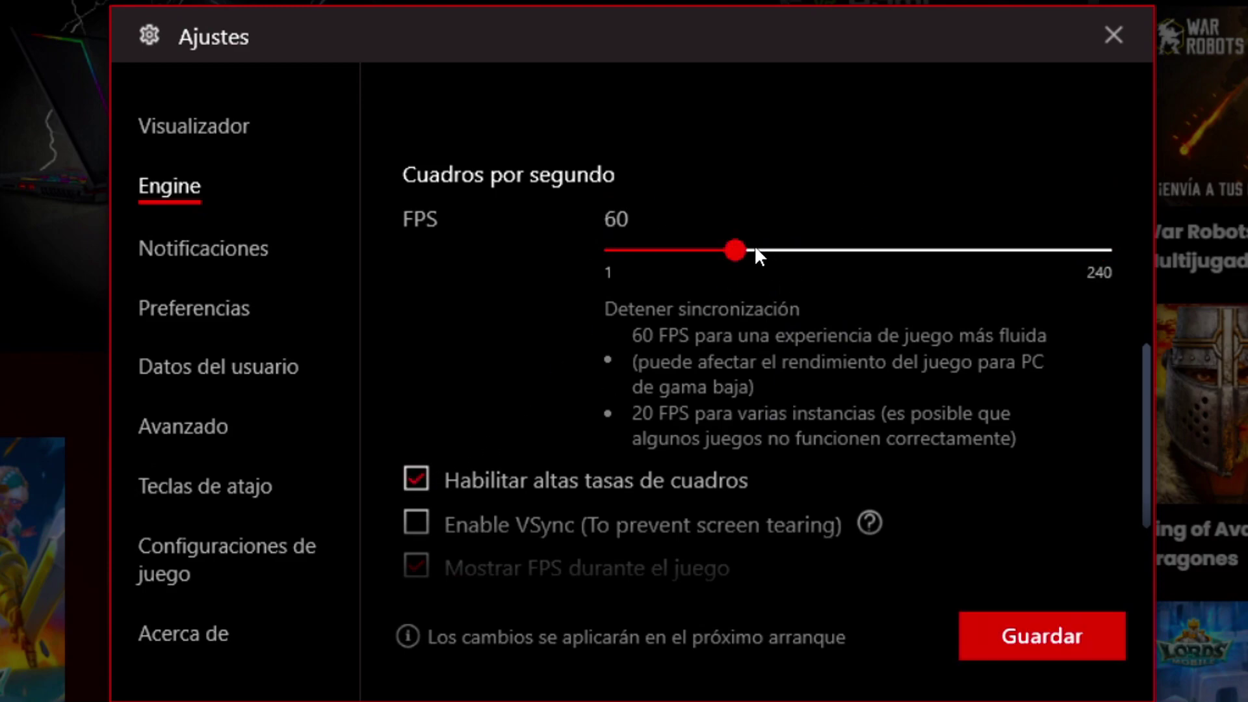
{"action": "left_click", "coordinate": [1034, 650]}
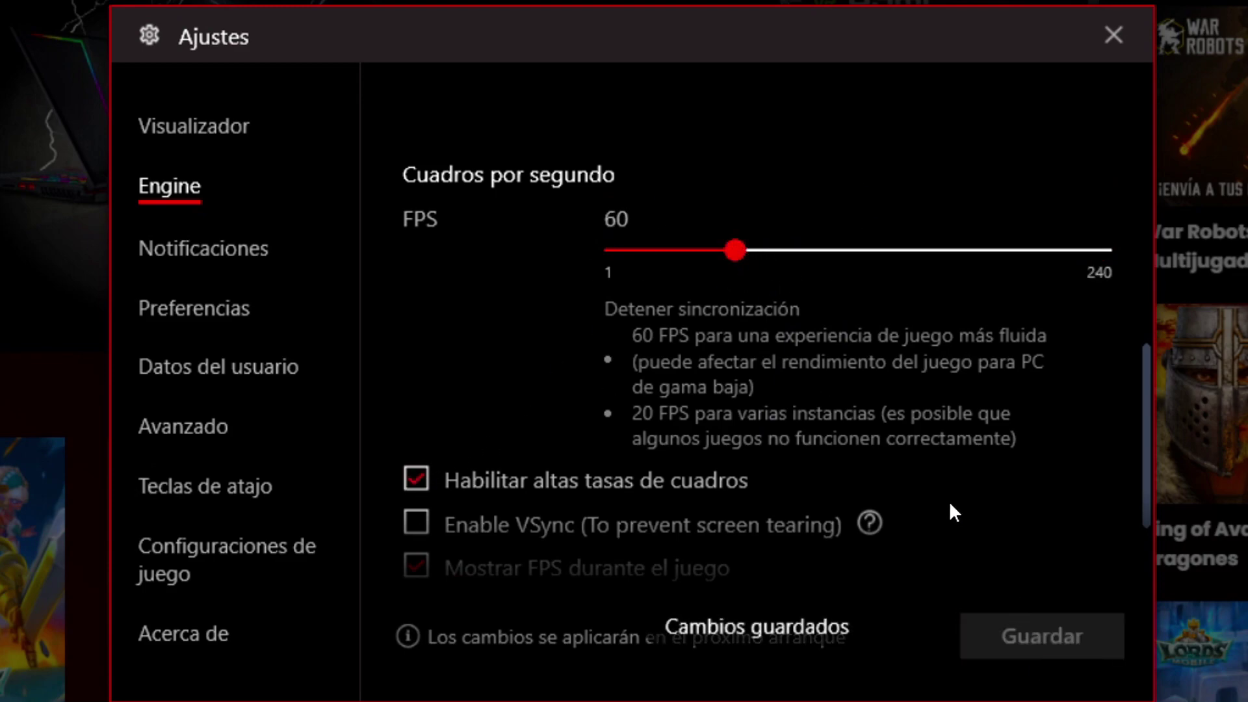
Set the engine's frame rate to 240 FPS and save the settings.
{"action": "left_click_drag", "start_coordinate": [736, 250], "coordinate": [1105, 251]}
{"action": "left_click", "coordinate": [1040, 636]}
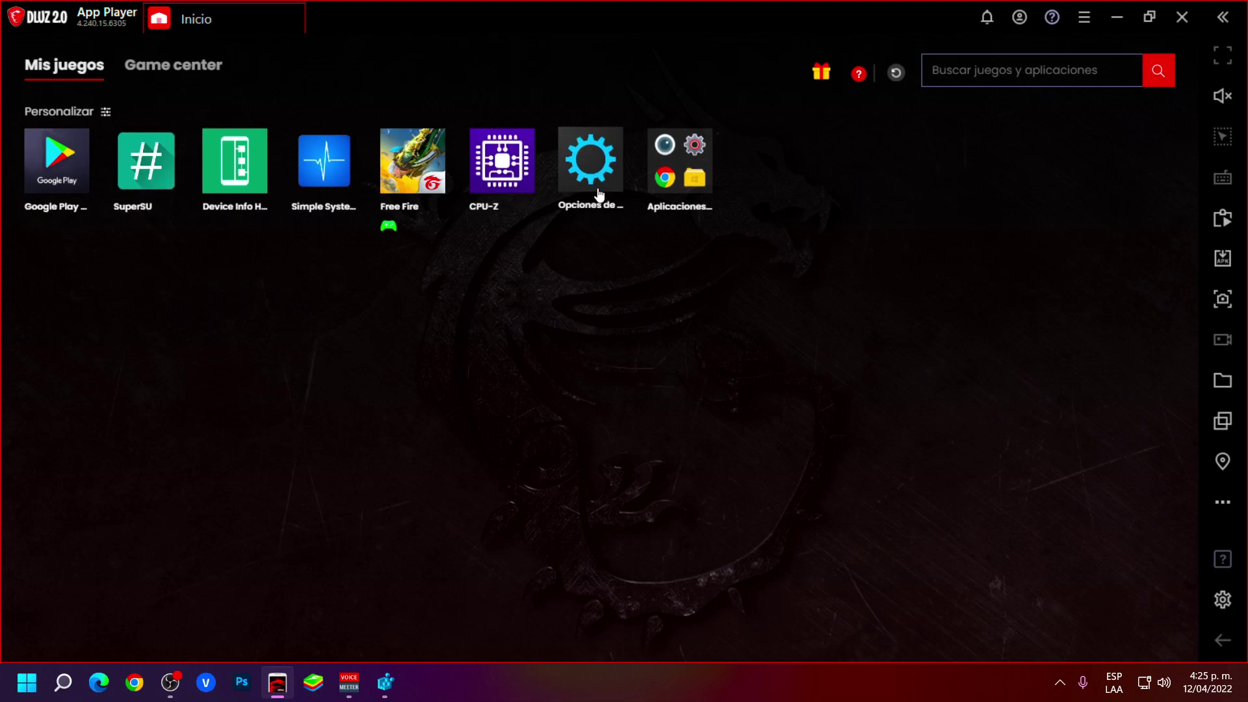
Launch CPU-Z in the emulator and examine its processor and device details.
{"action": "left_click", "coordinate": [515, 188]}
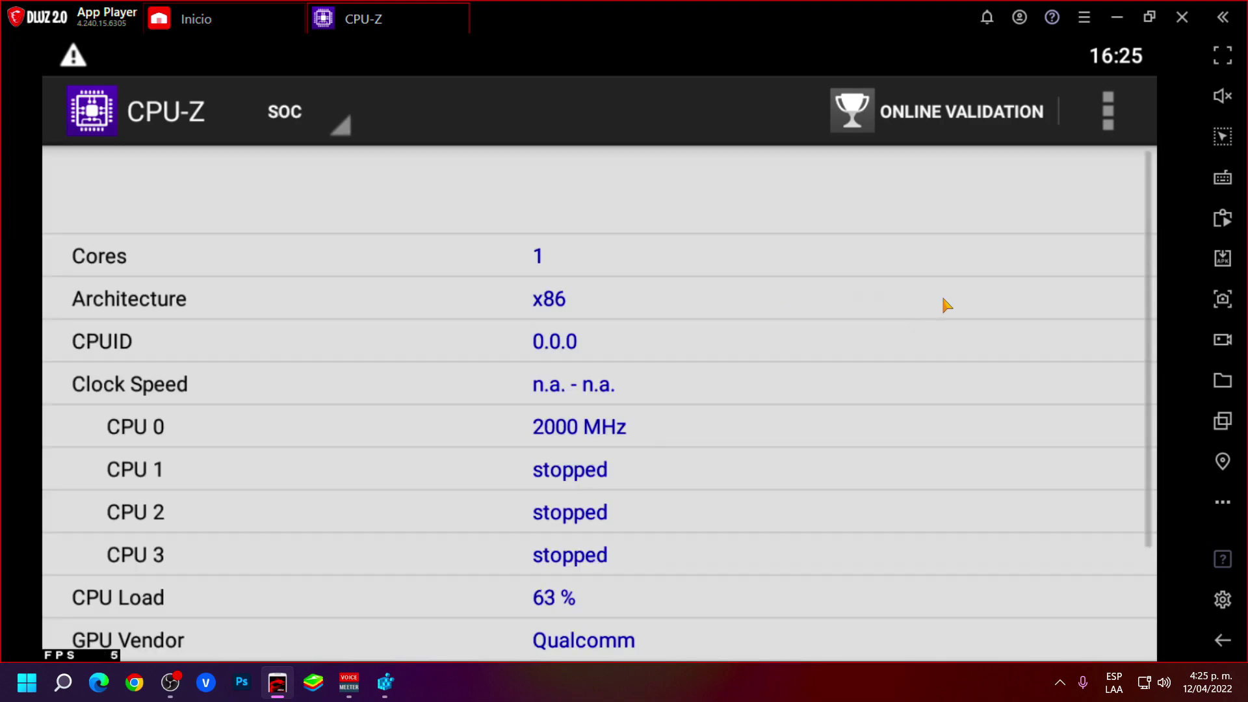
{"action": "left_click_drag", "start_coordinate": [942, 301], "coordinate": [399, 326]}
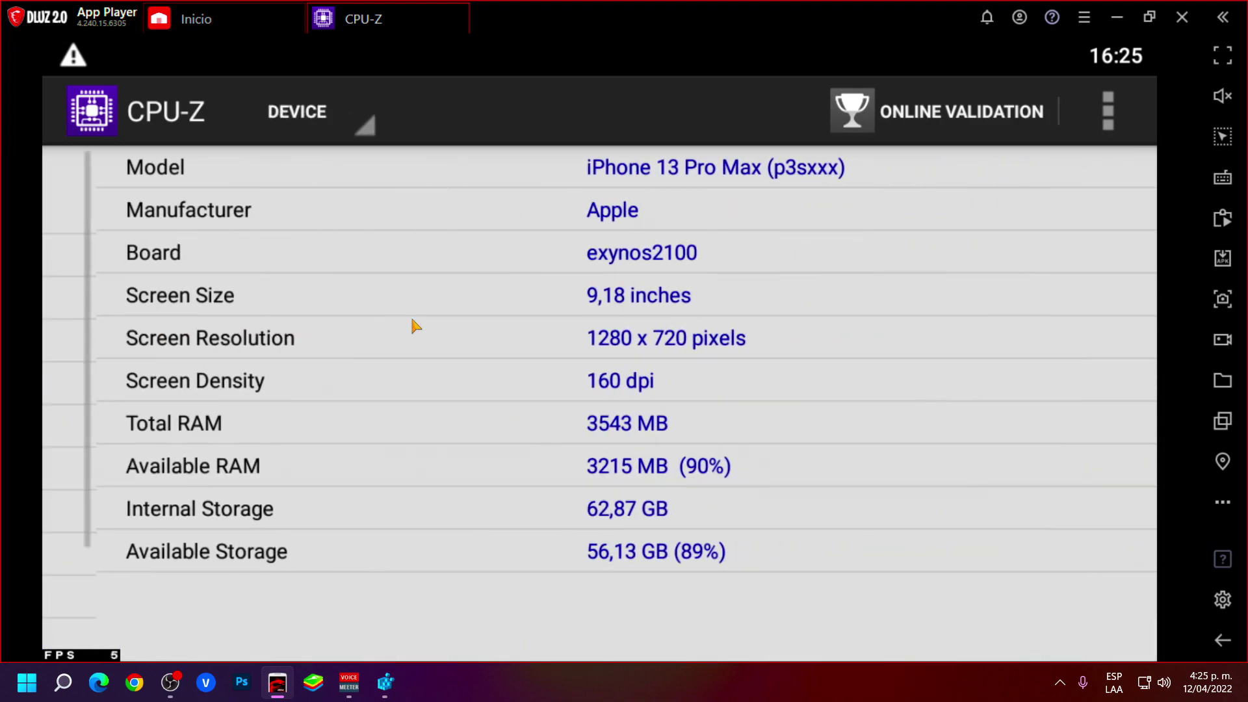
{"action": "left_click_drag", "start_coordinate": [909, 371], "coordinate": [371, 409]}
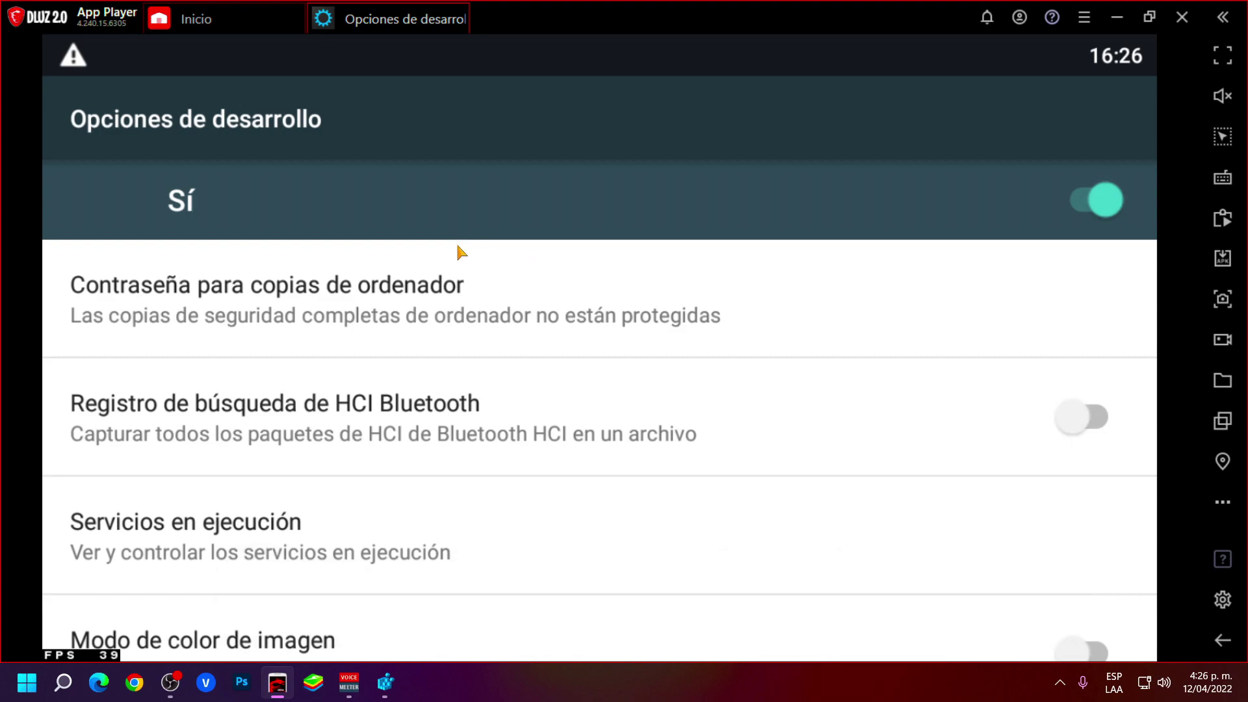
Set Perfil renderización GPU to "En adb shell dumpsys gfxinfo" in the Android developer options.
{"action": "scroll", "coordinate": [457, 246], "scroll_direction": "down", "scroll_amount": 10}
{"action": "left_click", "coordinate": [231, 578]}
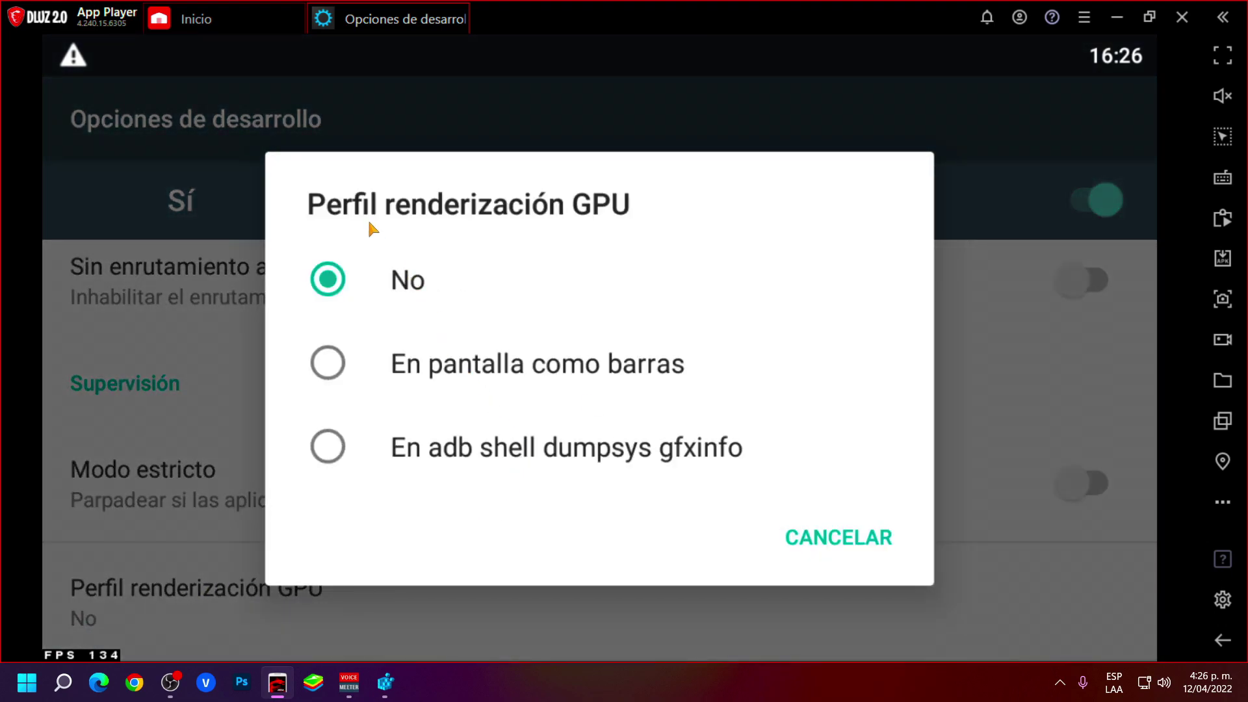
{"action": "left_click", "coordinate": [420, 472]}
Enable Forzar MSAA 4x and Forzar aceleración GPU in the developer options.
{"action": "scroll", "coordinate": [424, 418], "scroll_direction": "up", "scroll_amount": 8}
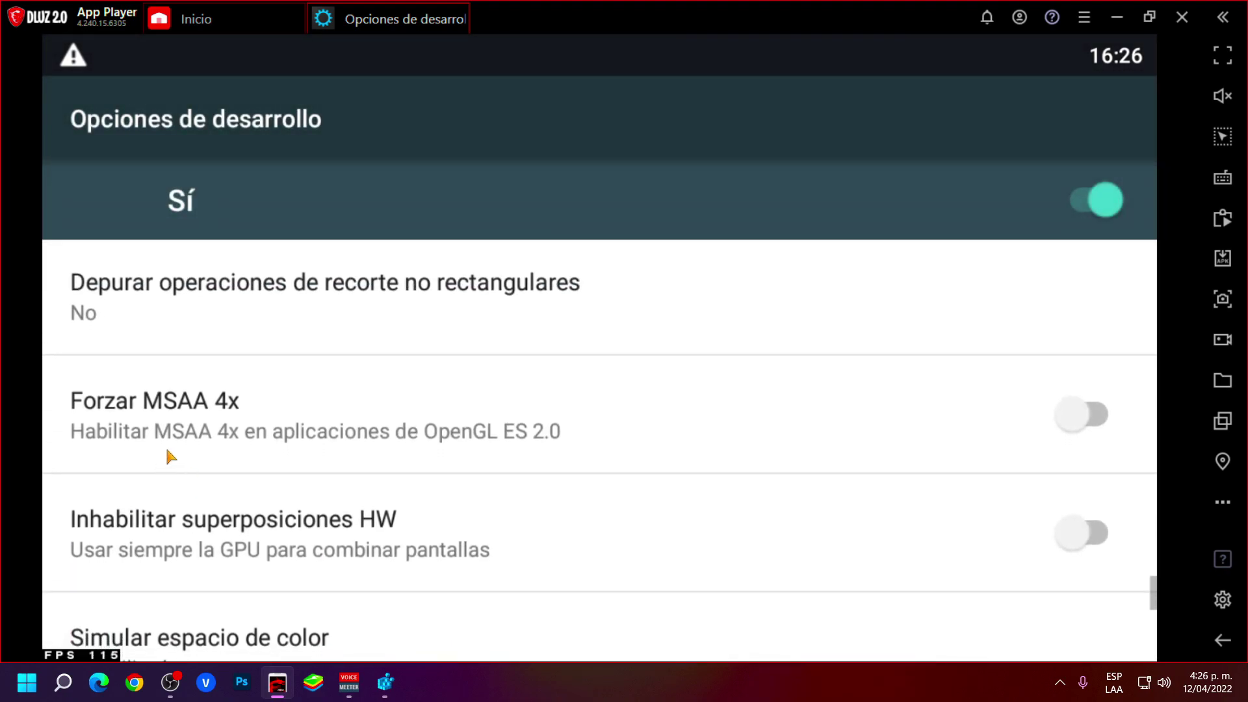
{"action": "left_click", "coordinate": [388, 429]}
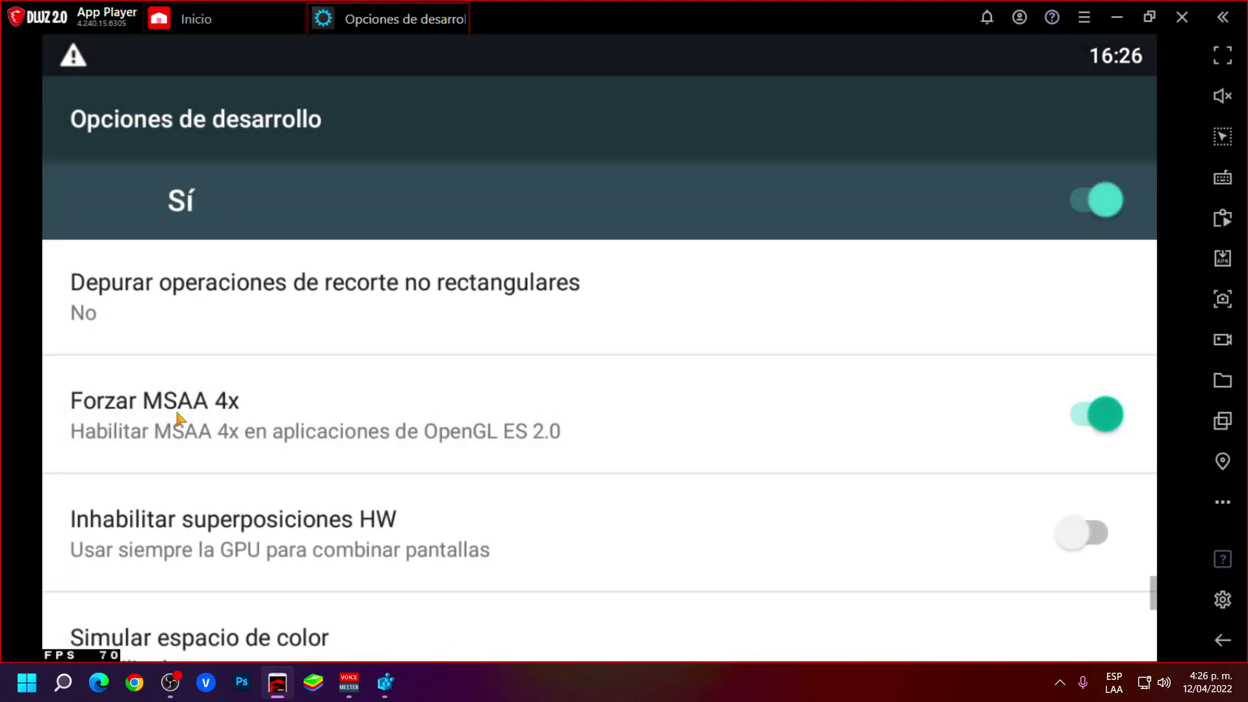
{"action": "scroll", "coordinate": [403, 423], "scroll_direction": "up", "scroll_amount": 8}
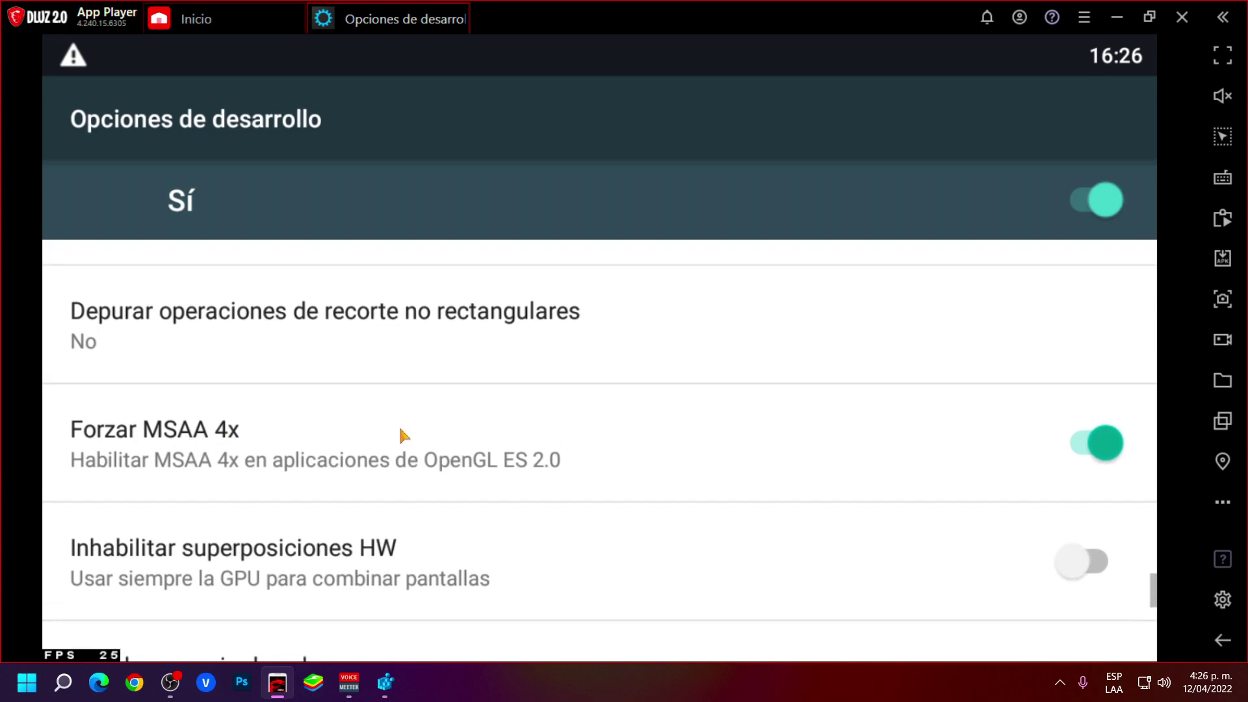
{"action": "scroll", "coordinate": [438, 415], "scroll_direction": "up", "scroll_amount": 2}
{"action": "left_click", "coordinate": [245, 439]}
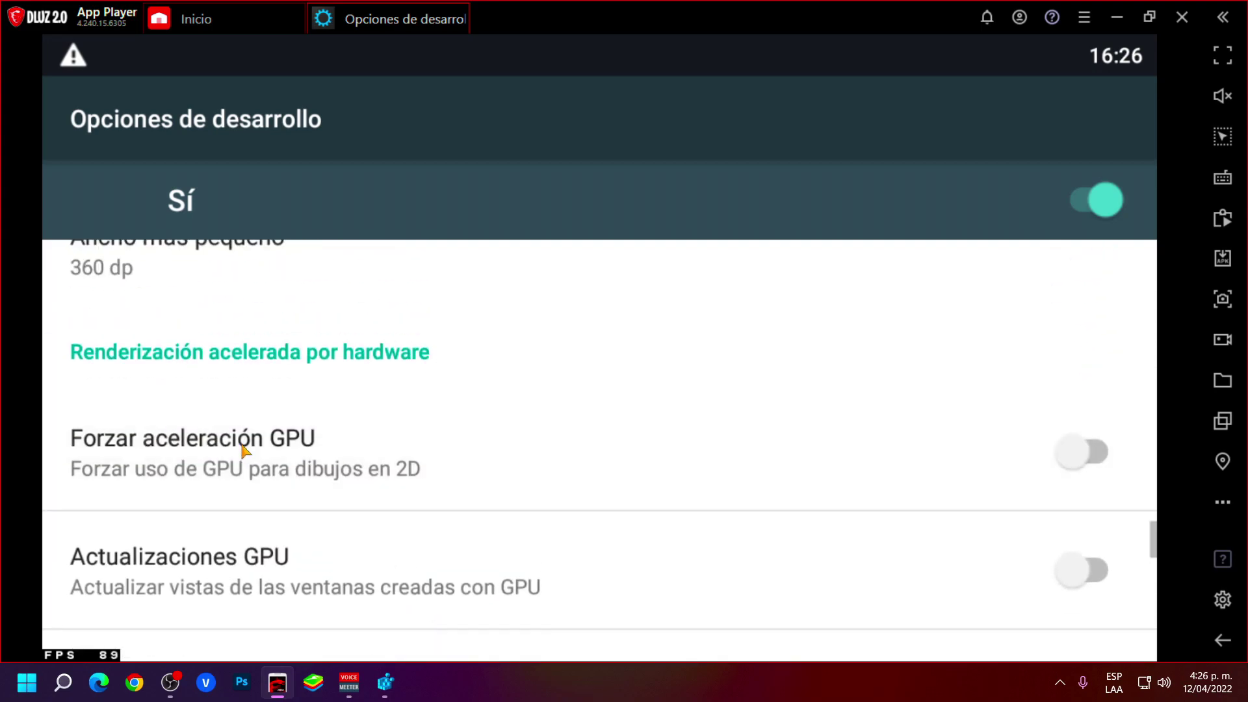
{"action": "scroll", "coordinate": [422, 458], "scroll_direction": "up", "scroll_amount": 2}
{"action": "scroll", "coordinate": [618, 468], "scroll_direction": "down", "scroll_amount": 1}
{"action": "left_click", "coordinate": [682, 458]}
Check the Escala de animación de ventana setting in the developer options.
{"action": "scroll", "coordinate": [455, 465], "scroll_direction": "up", "scroll_amount": 4}
{"action": "scroll", "coordinate": [350, 472], "scroll_direction": "up", "scroll_amount": 5}
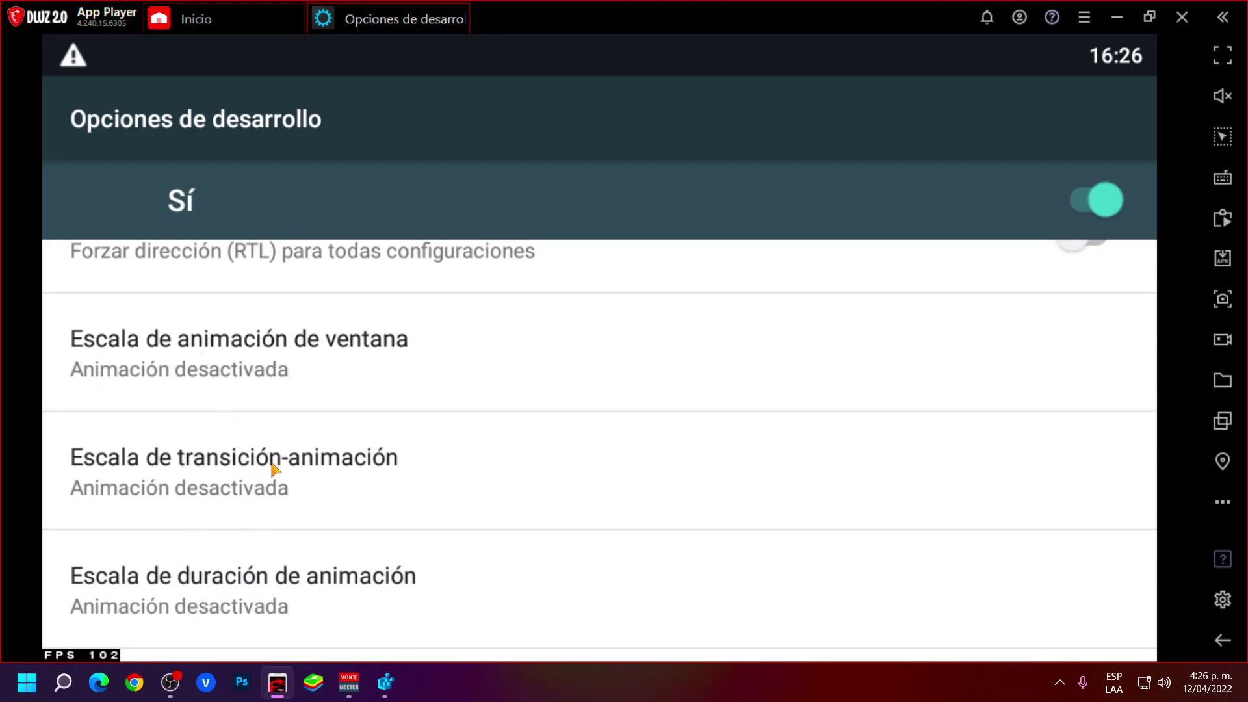
{"action": "left_click", "coordinate": [267, 358]}
{"action": "left_click", "coordinate": [243, 395]}
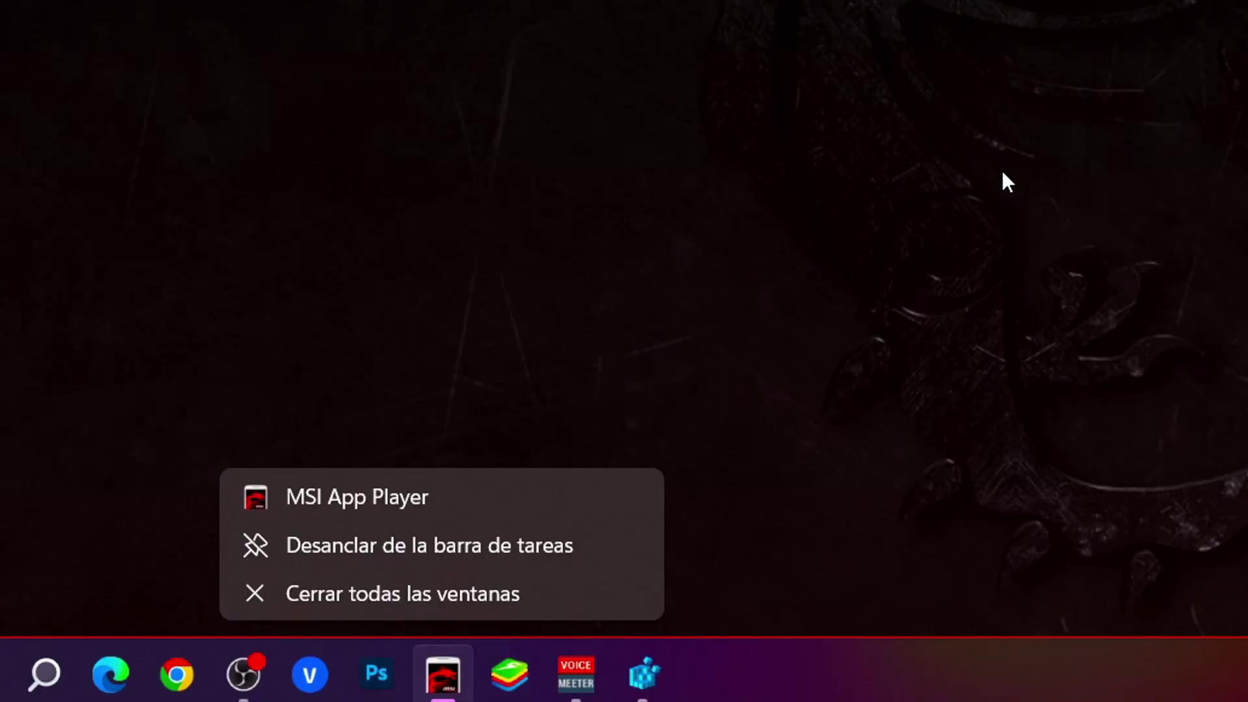
Enable Deshabilitar las optimizaciones de pantalla completa for all users in MSI App Player's compatibility properties.
{"action": "right_click", "coordinate": [429, 500]}
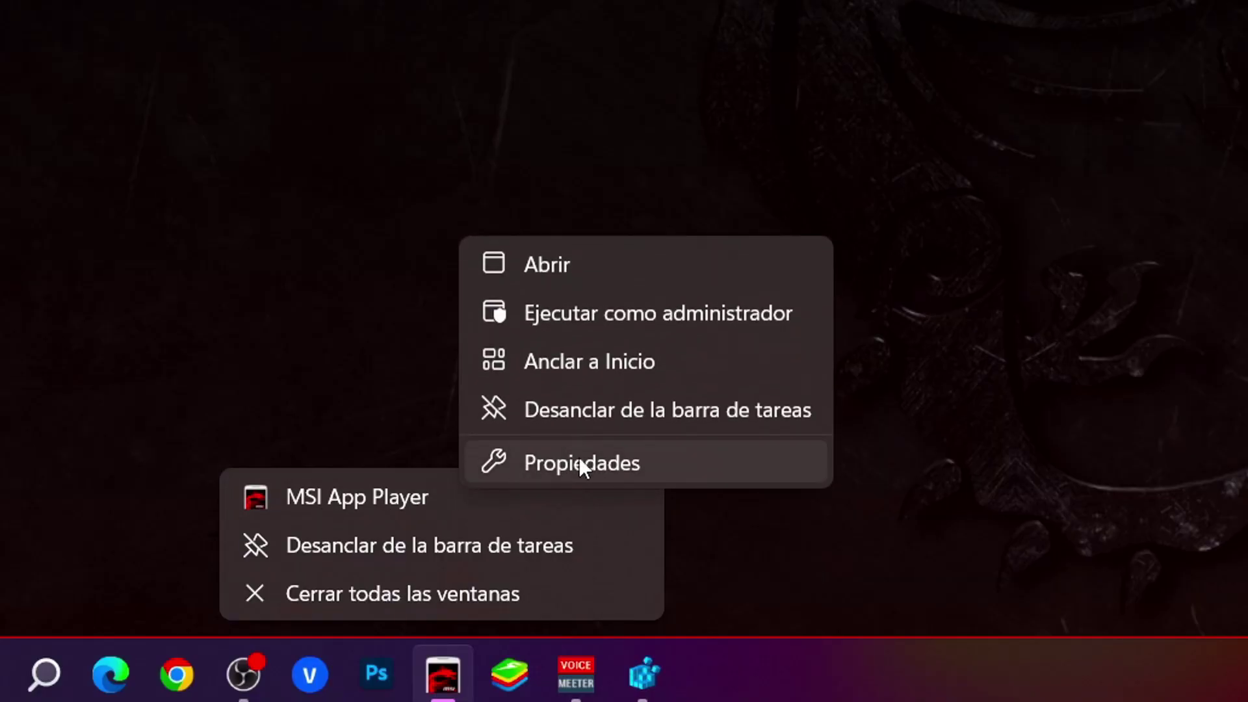
{"action": "left_click", "coordinate": [580, 461]}
{"action": "left_click", "coordinate": [490, 189]}
{"action": "left_click_drag", "start_coordinate": [448, 123], "coordinate": [735, 11]}
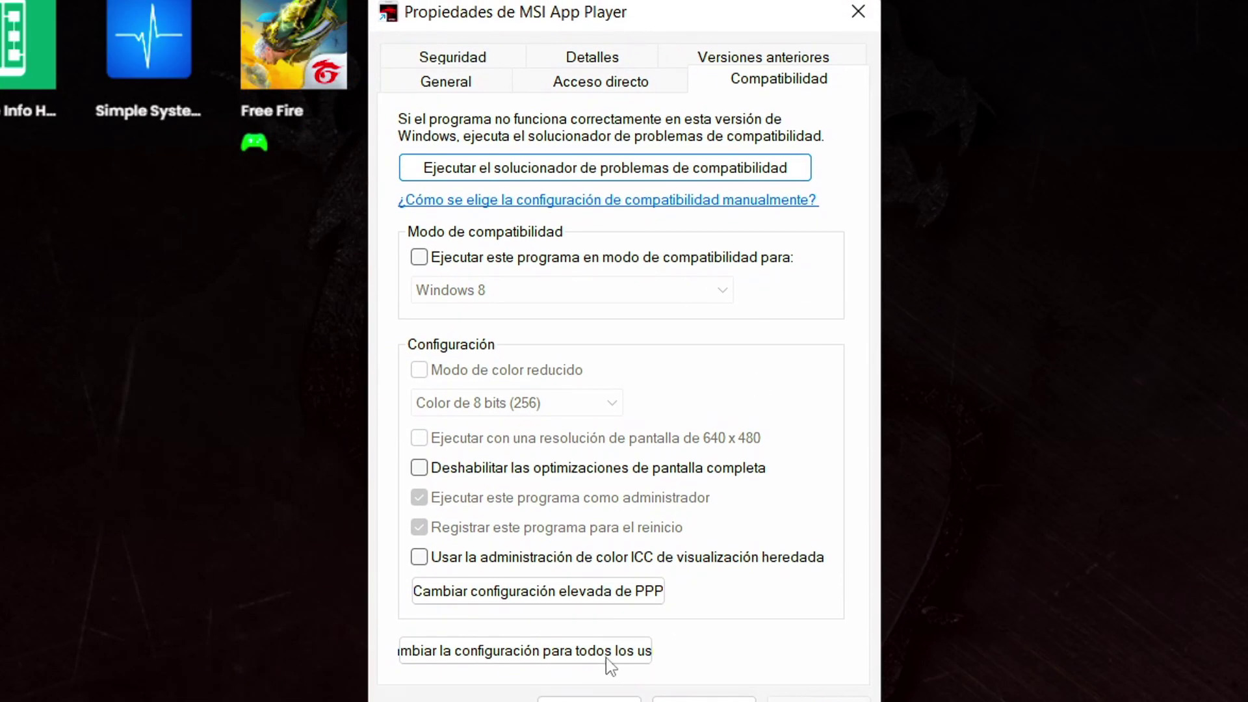
{"action": "left_click", "coordinate": [557, 660]}
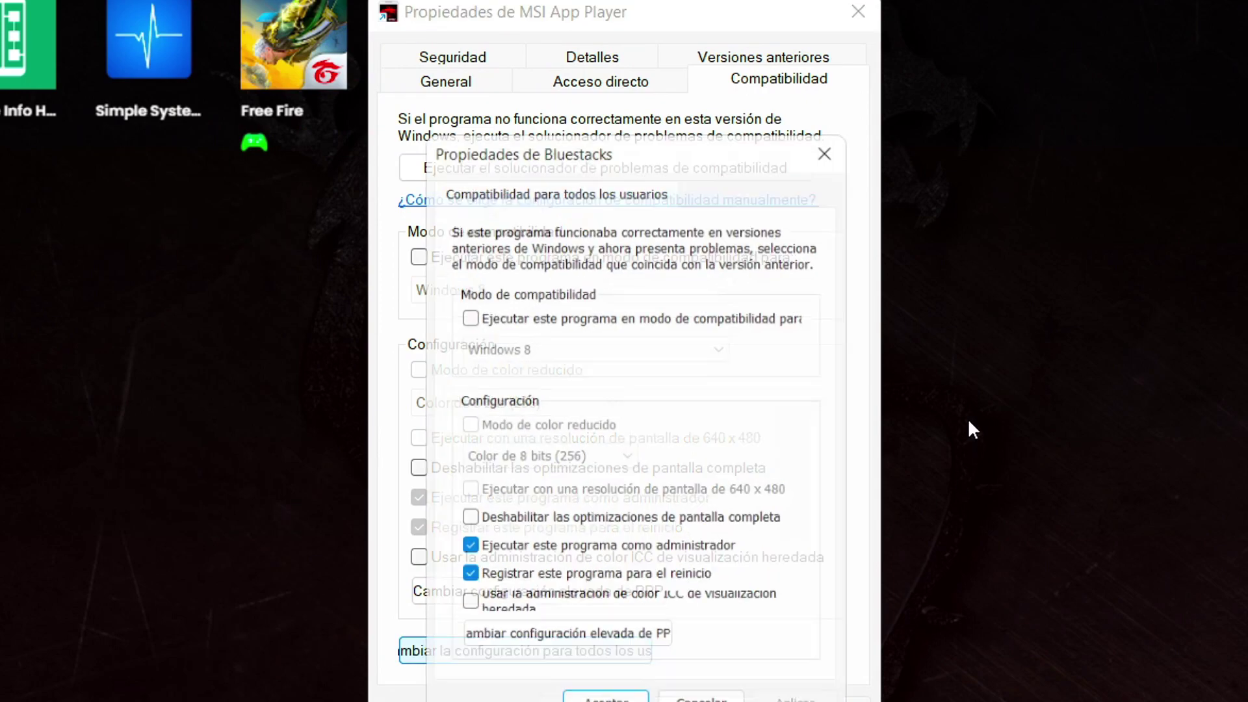
{"action": "left_click", "coordinate": [460, 522]}
Override the high-PPP scaling behaviour of Bluestacks.exe with Sistema and accept the compatibility settings.
{"action": "left_click", "coordinate": [564, 646]}
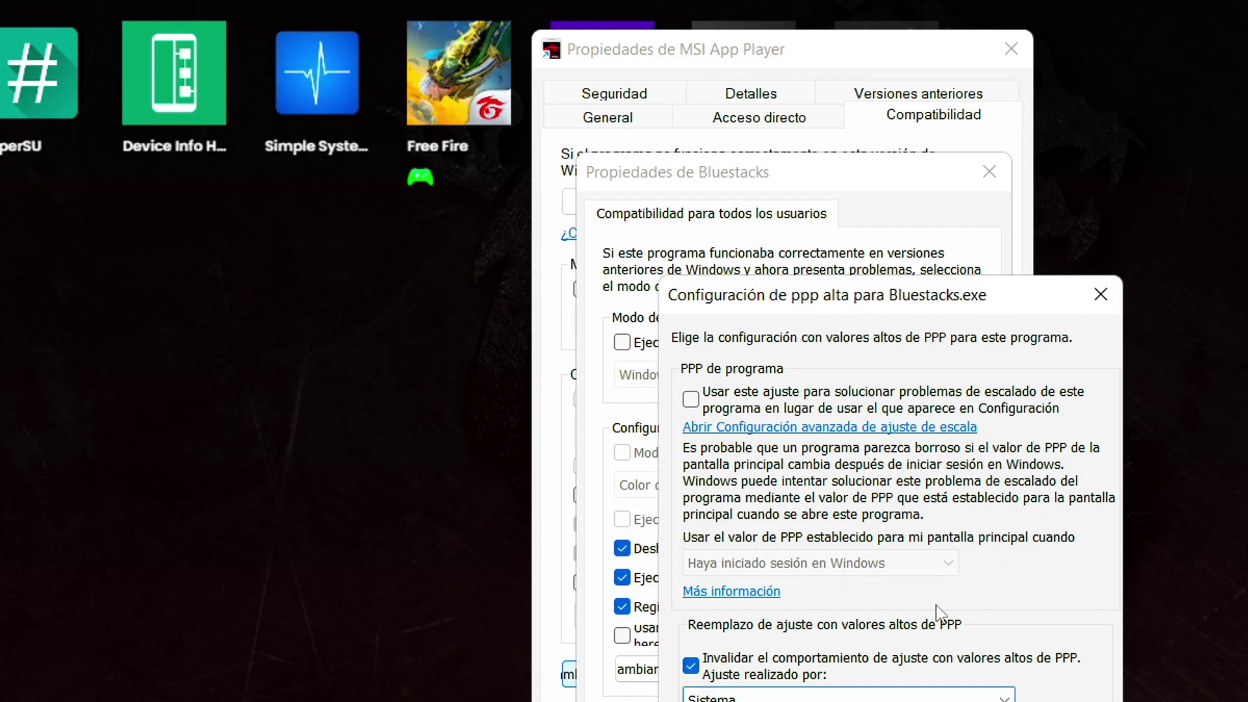
{"action": "key", "text": "Return"}
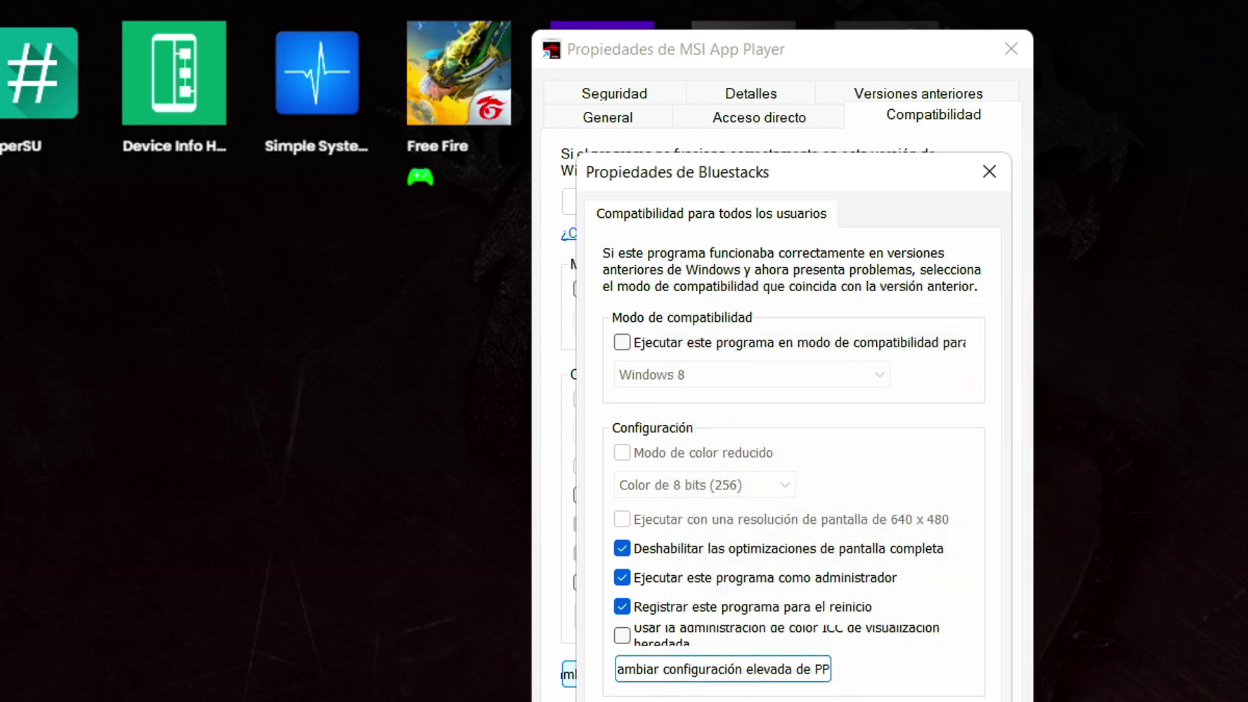
{"action": "key", "text": "Return"}
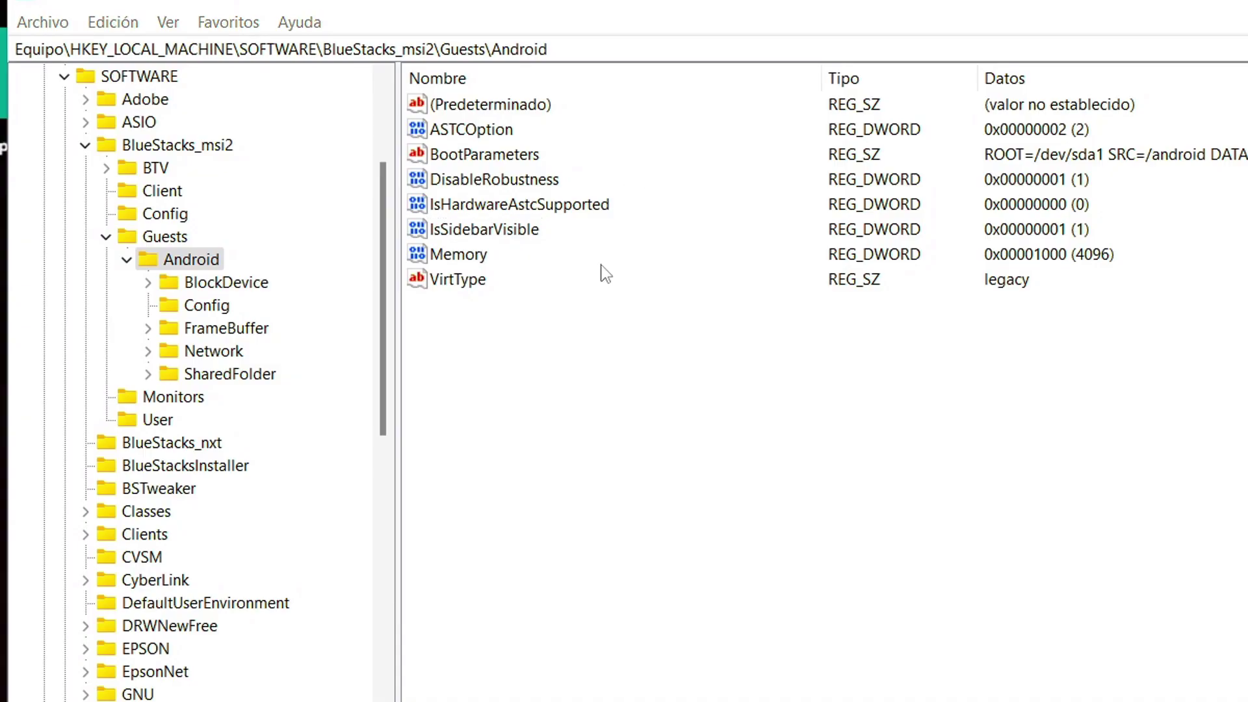
Open the Registry Editor at HKEY_LOCAL_MACHINE\SOFTWARE\BlueStacks_msi2\Guests\Android.
{"action": "key", "text": "super"}
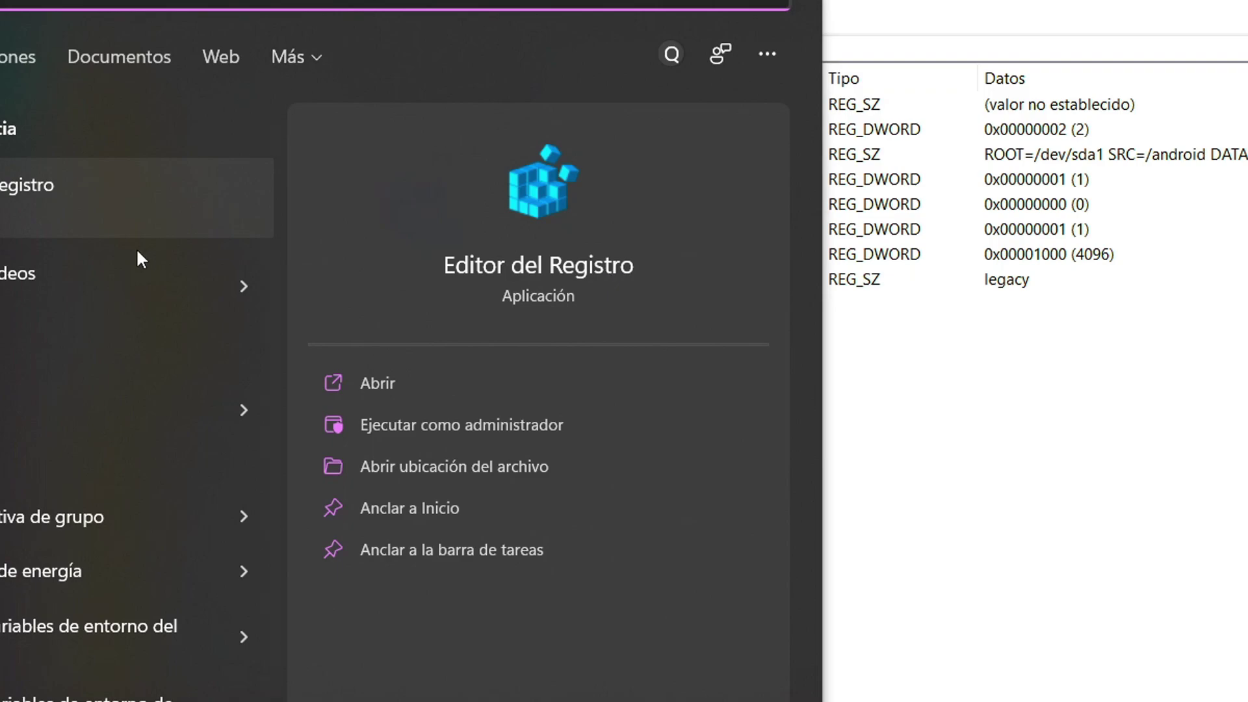
{"action": "left_click", "coordinate": [952, 7]}
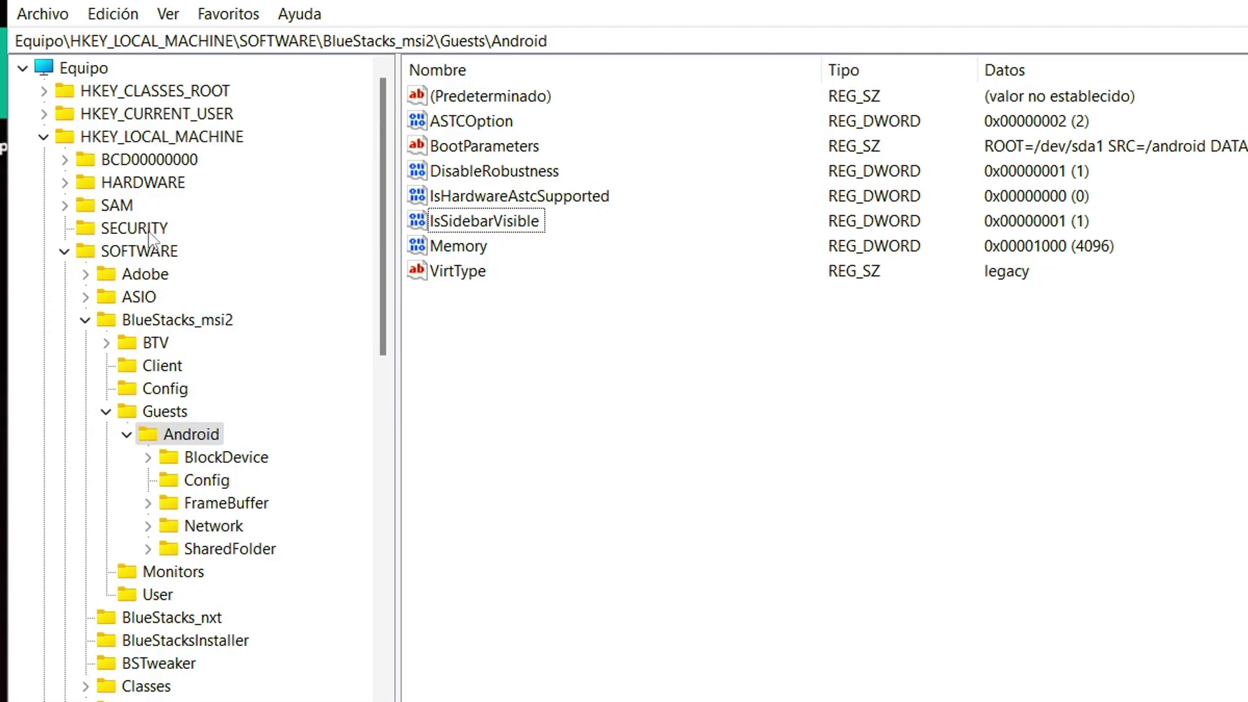
{"action": "left_click", "coordinate": [147, 251]}
{"action": "left_click", "coordinate": [188, 322]}
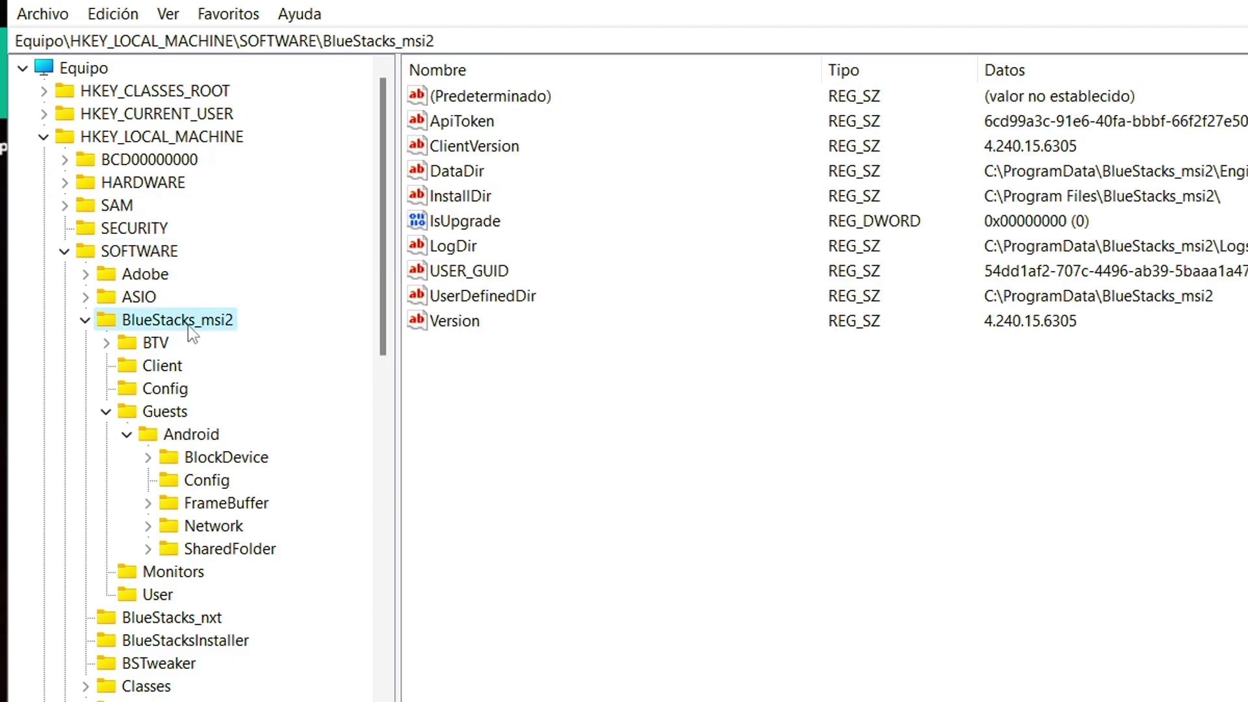
{"action": "left_click", "coordinate": [164, 414]}
{"action": "left_click", "coordinate": [195, 438]}
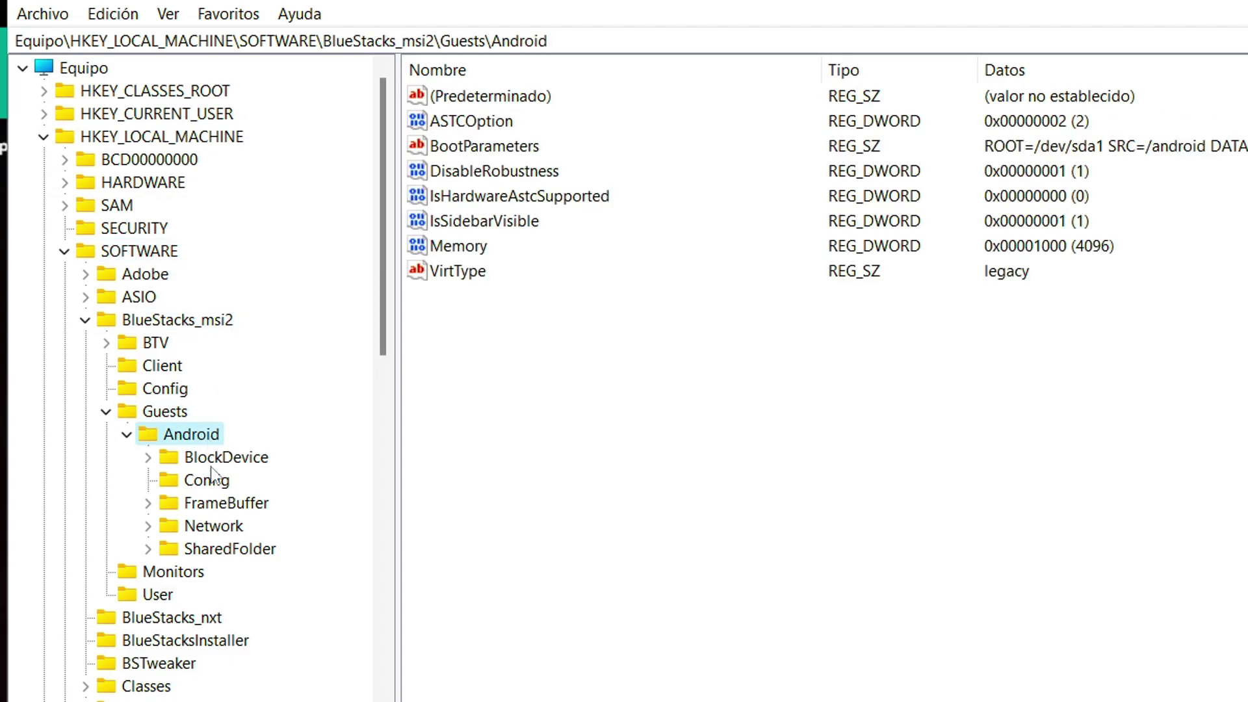
Set the Memory DWORD of the Android key to hexadecimal 3000 and recheck the entry.
{"action": "double_click", "coordinate": [455, 247]}
{"action": "type", "text": "3000"}
{"action": "key", "text": "Return"}
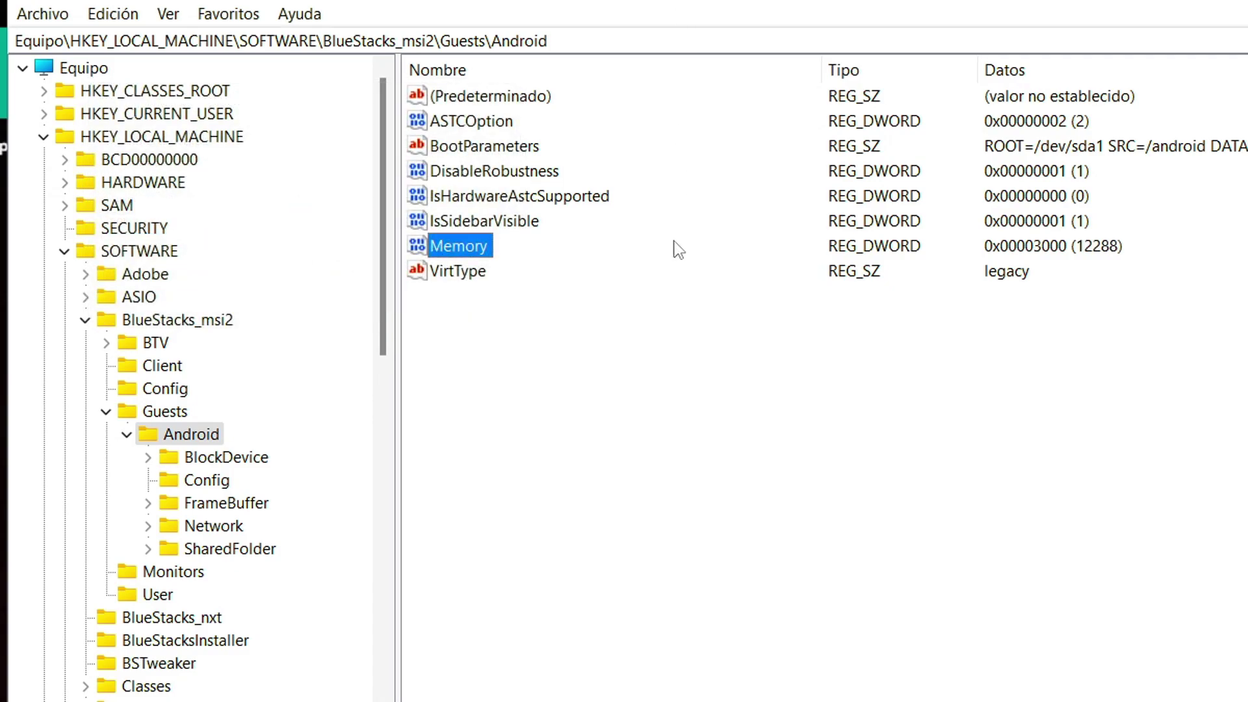
{"action": "double_click", "coordinate": [480, 257]}
{"action": "left_click", "coordinate": [340, 299]}
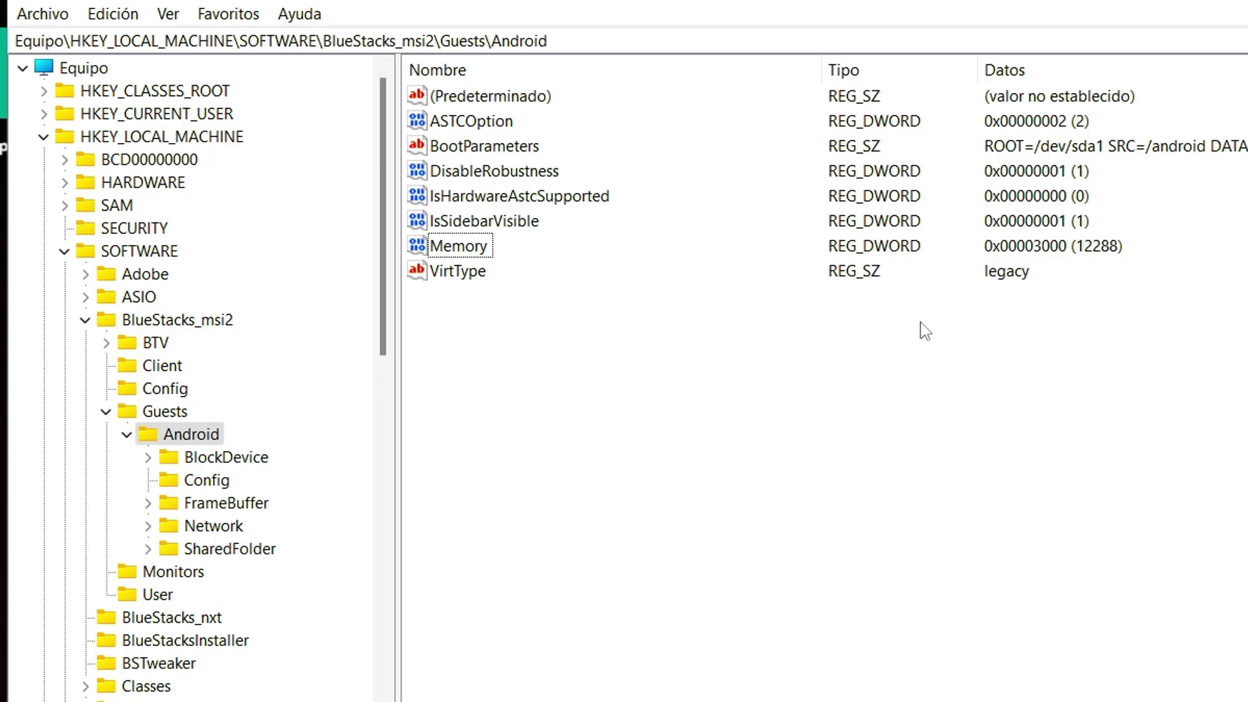
{"action": "double_click", "coordinate": [537, 249]}
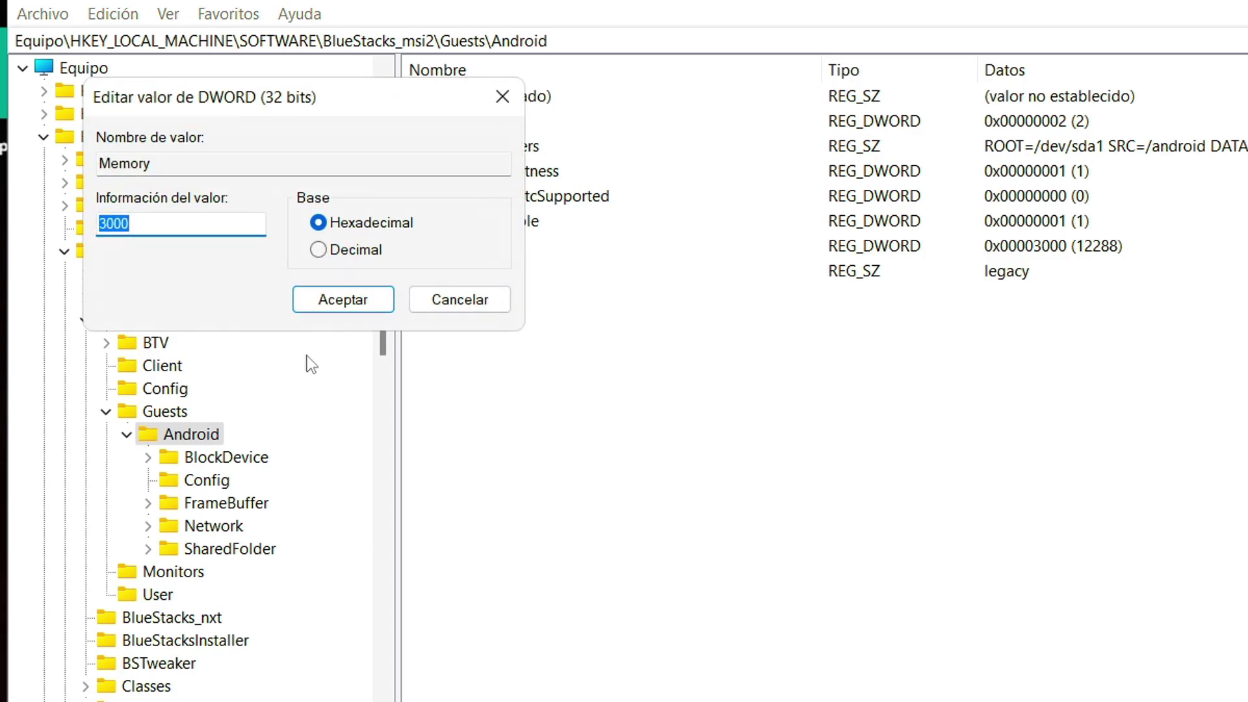
{"action": "key", "text": "Escape"}
Collapse HKEY_LOCAL_MACHINE and open the HKEY_CURRENT_USER\Control Panel\Mouse key.
{"action": "left_click", "coordinate": [69, 248]}
{"action": "left_click", "coordinate": [44, 135]}
{"action": "left_click", "coordinate": [40, 115]}
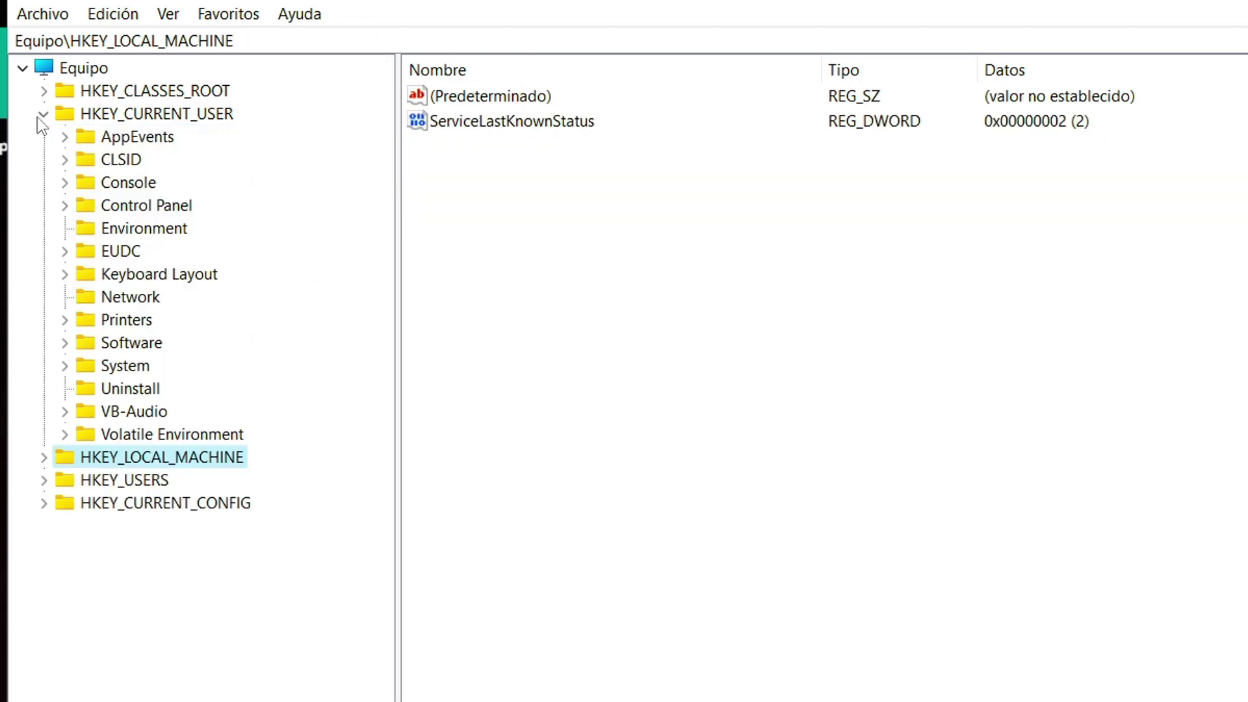
{"action": "left_click", "coordinate": [64, 203]}
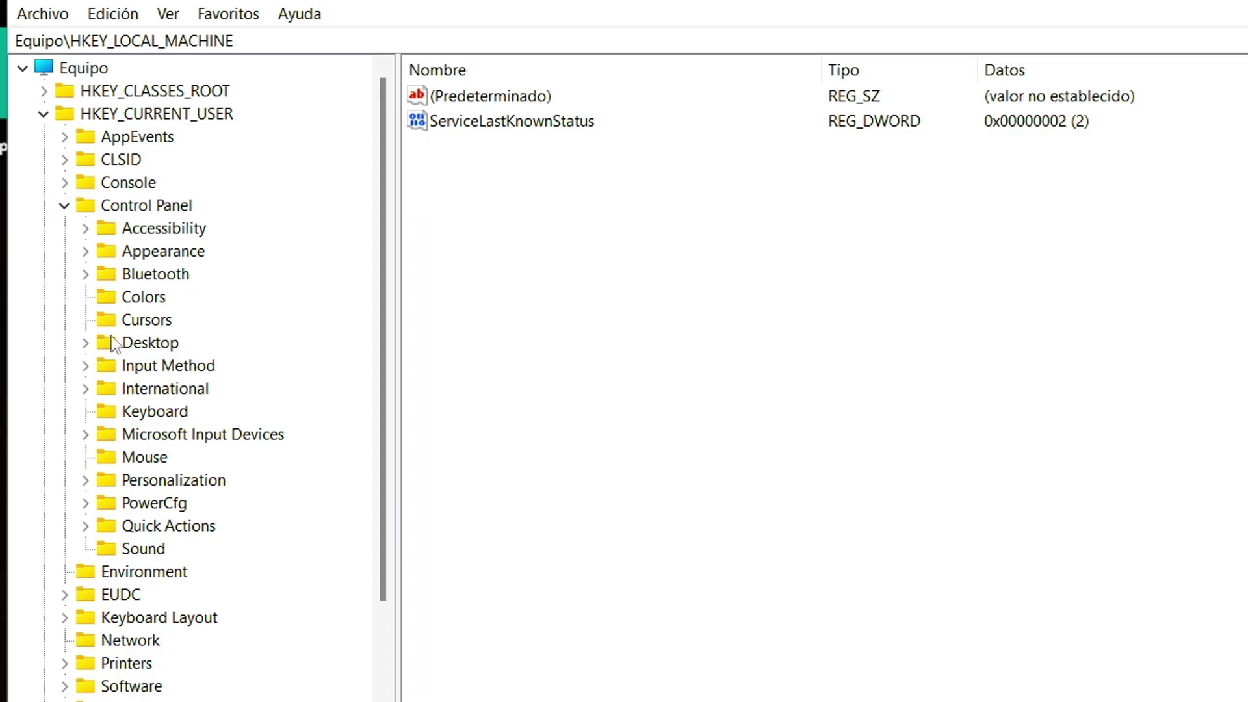
{"action": "left_click", "coordinate": [111, 458]}
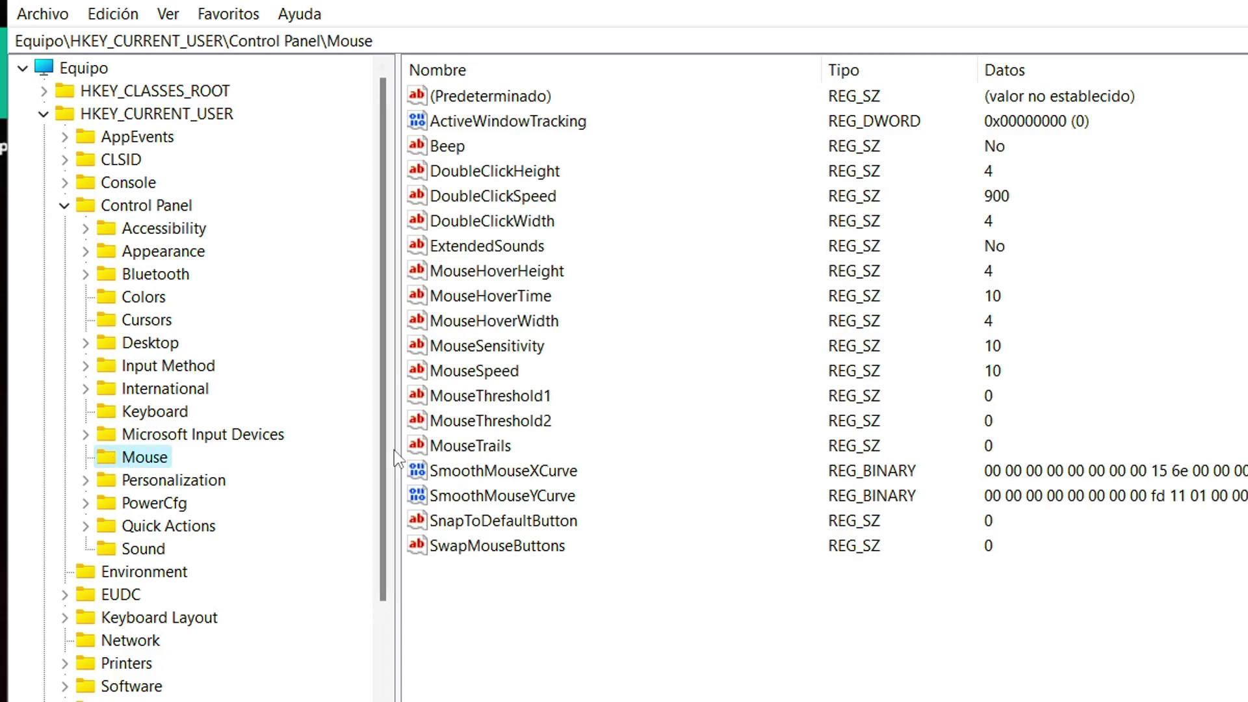
Check the MouseHoverTime value of the Mouse key without changing it.
{"action": "double_click", "coordinate": [507, 300]}
{"action": "left_click_drag", "start_coordinate": [173, 222], "coordinate": [100, 222]}
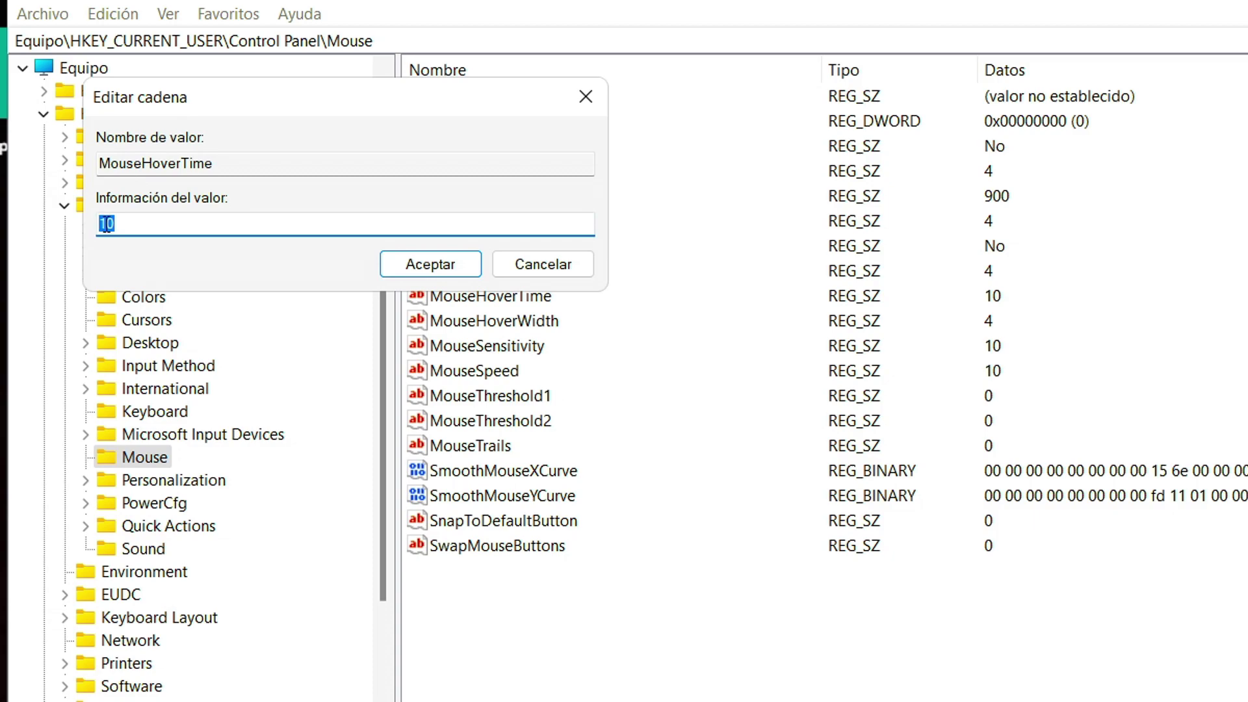
{"action": "key", "text": "Escape"}
Set the DoubleClickSpeed value of the Mouse key to 900.
{"action": "left_click", "coordinate": [503, 196]}
{"action": "double_click", "coordinate": [504, 195]}
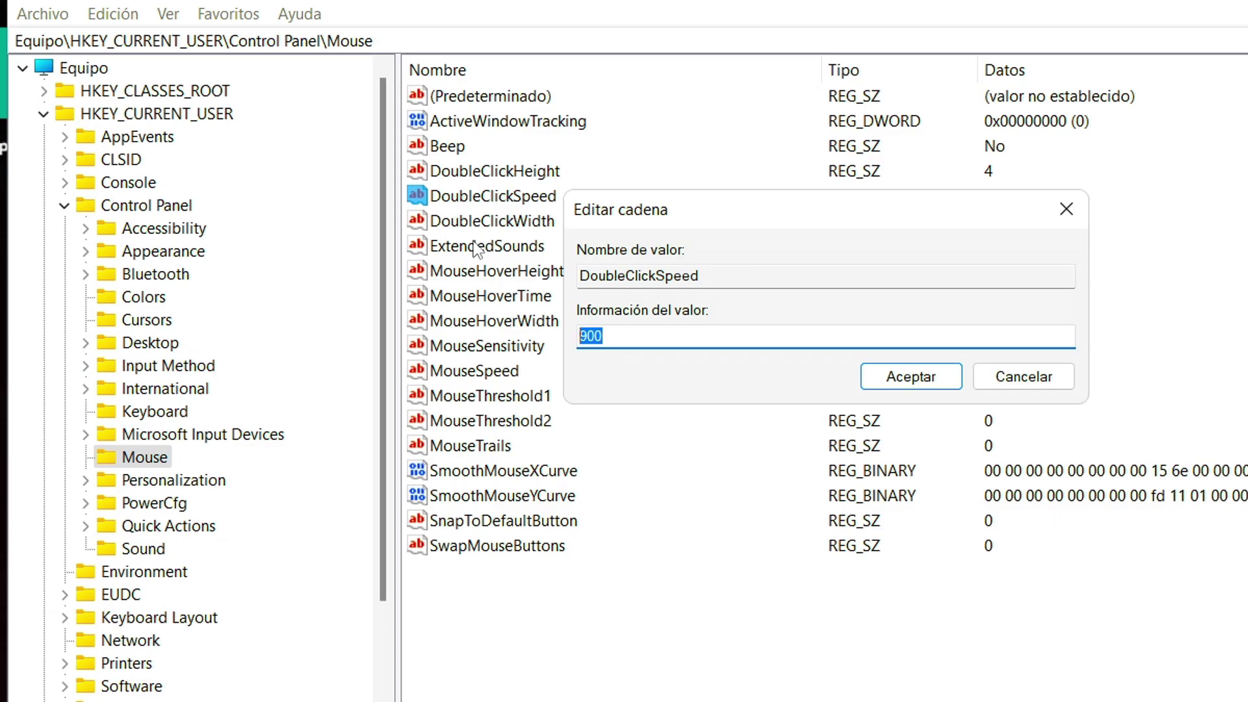
{"action": "type", "text": "800"}
{"action": "key", "text": "BackSpace"}
{"action": "key", "text": "BackSpace"}
{"action": "type", "text": "900"}
{"action": "left_click", "coordinate": [911, 376]}
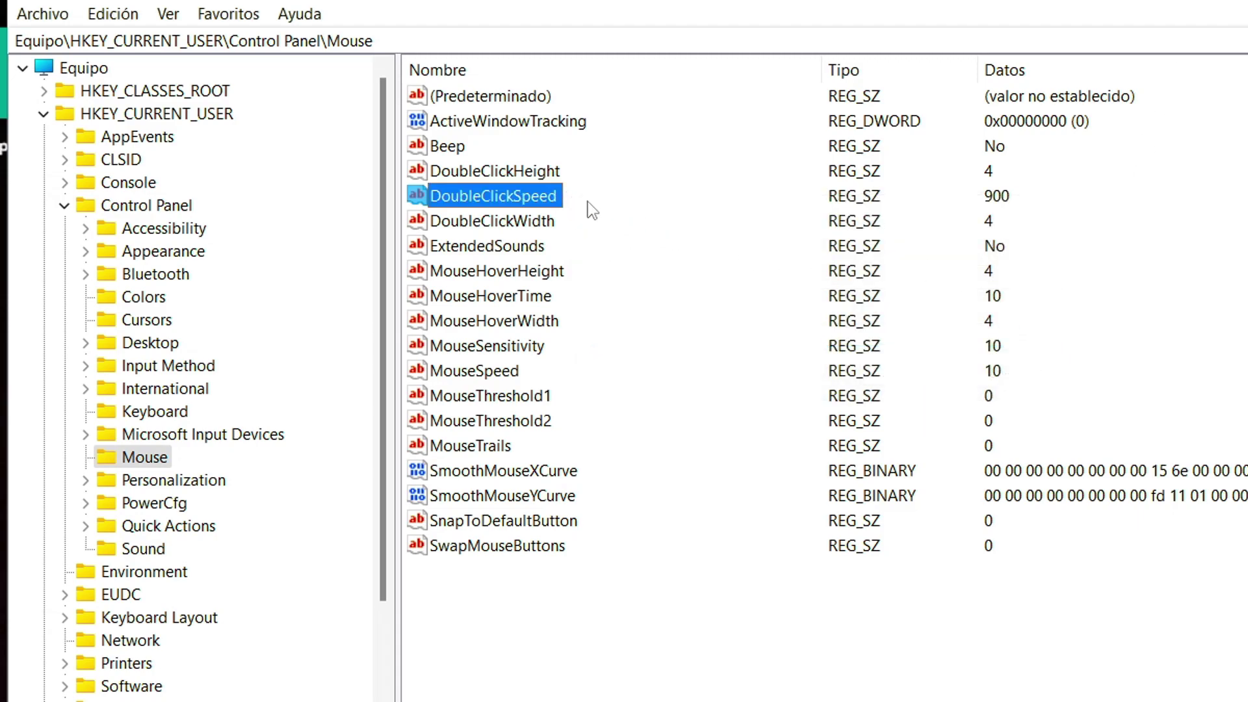
Find the Windows mouse settings and open the additional mouse properties beside the Registry Editor.
{"action": "key", "text": "super"}
{"action": "type", "text": "mouse"}
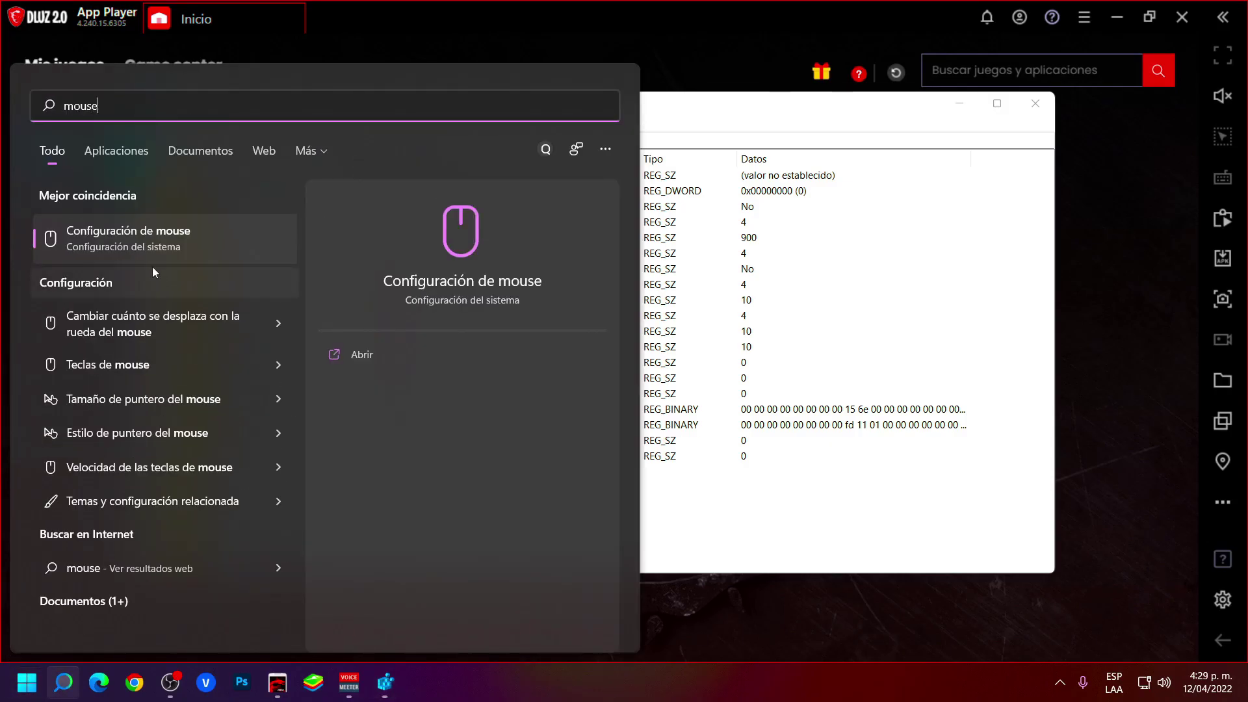
{"action": "left_click", "coordinate": [126, 244]}
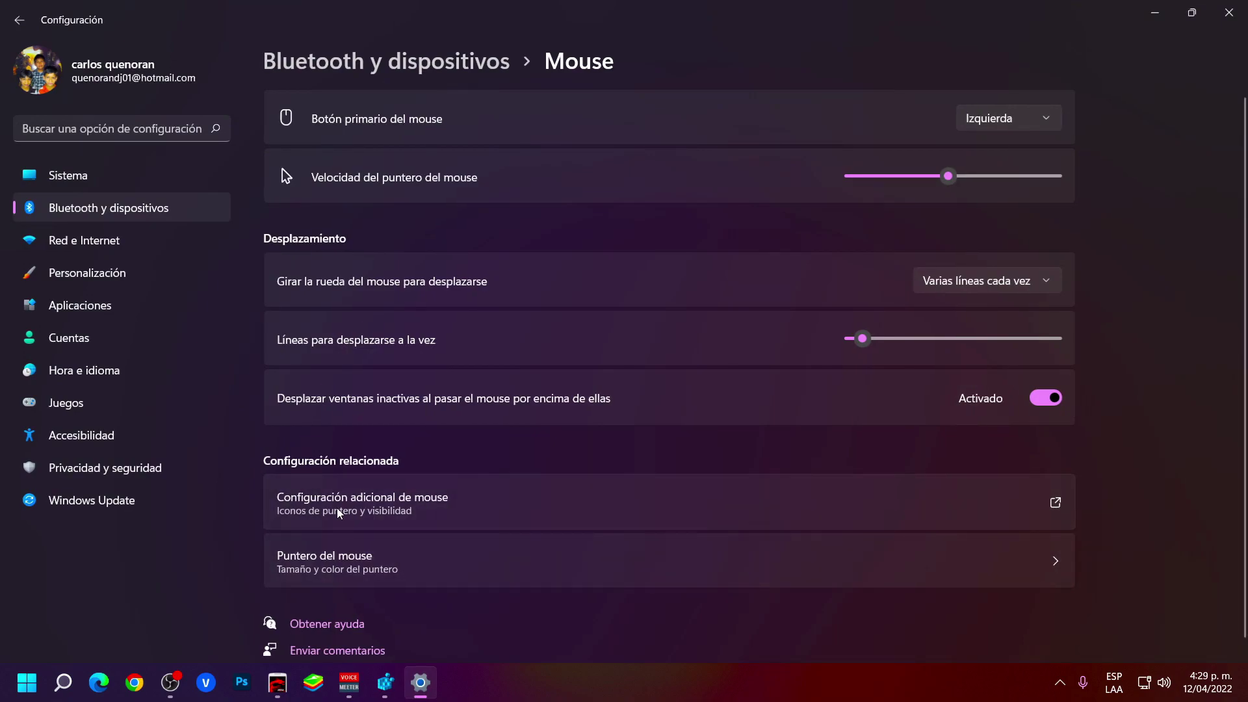
{"action": "left_click", "coordinate": [385, 495]}
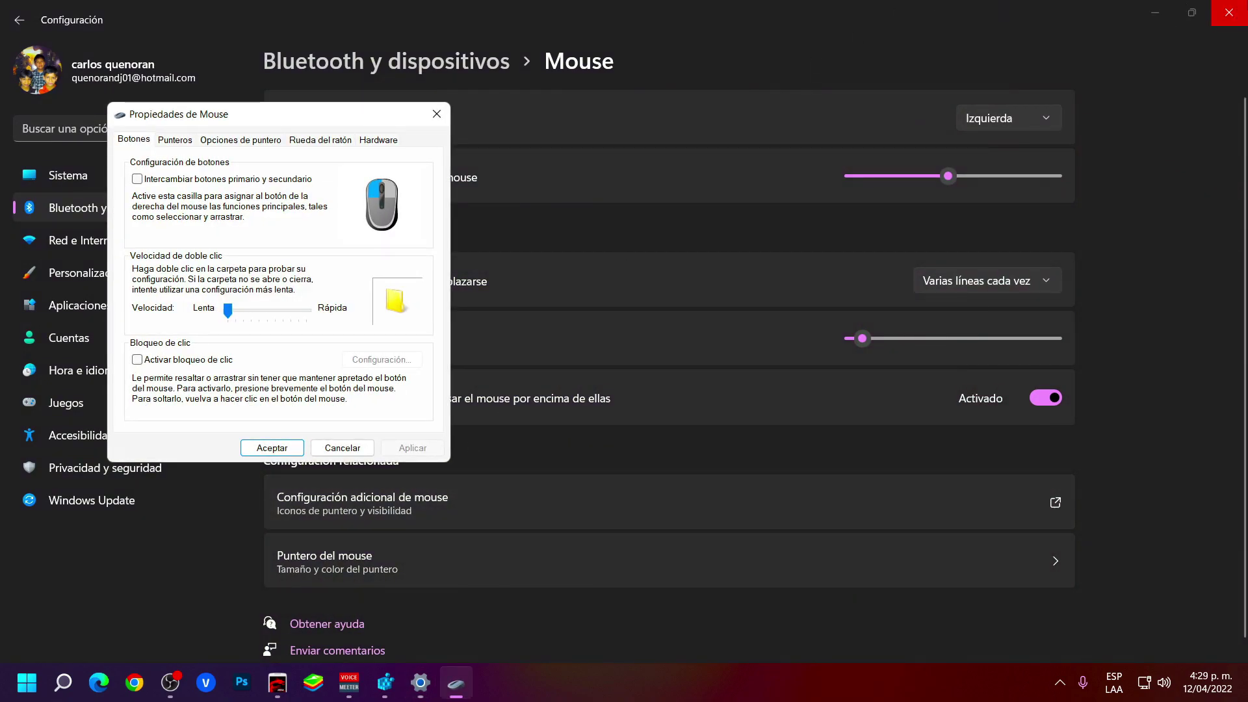
{"action": "left_click", "coordinate": [1229, 12]}
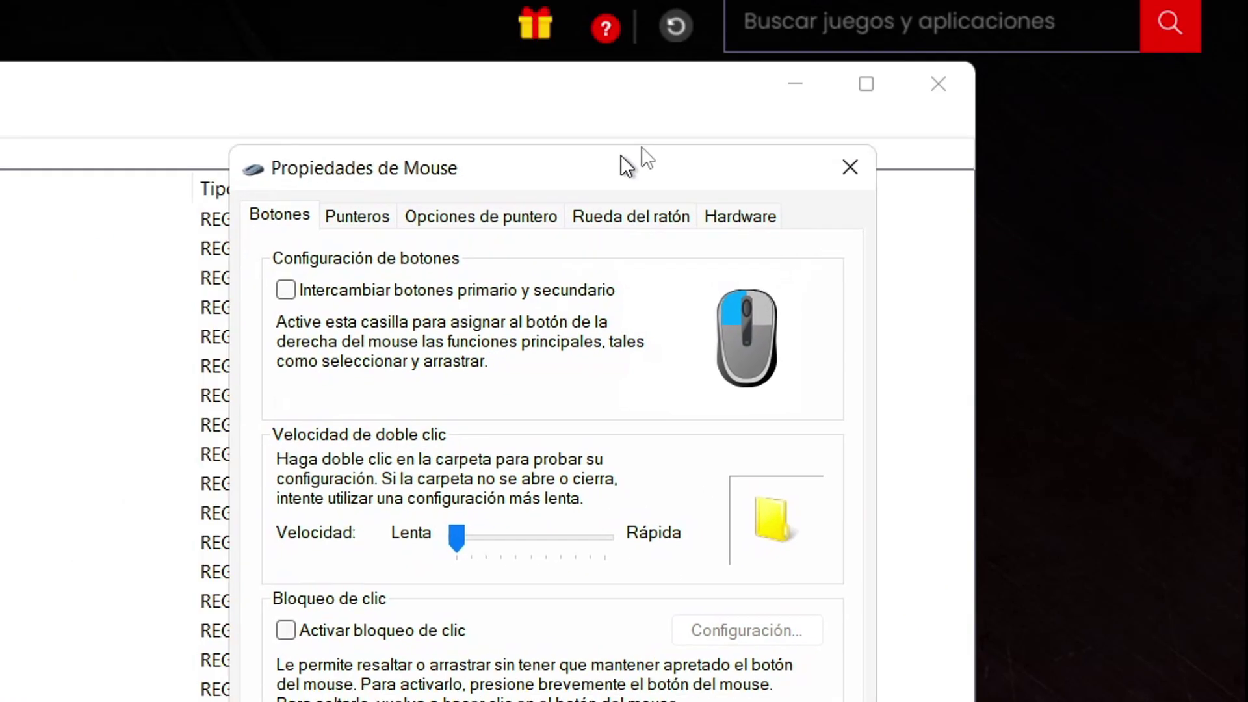
{"action": "left_click_drag", "start_coordinate": [621, 155], "coordinate": [838, 20]}
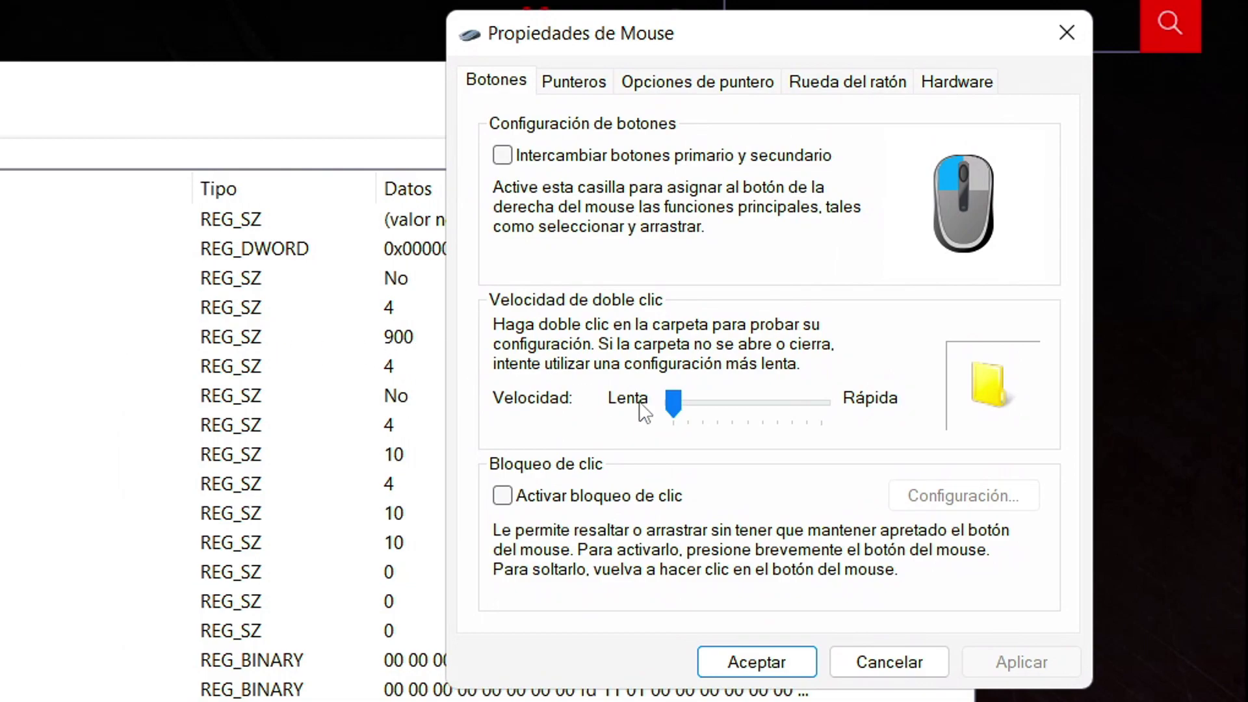
Try the double-click speed one notch faster and return it to the slowest setting.
{"action": "left_click", "coordinate": [678, 414]}
{"action": "left_click_drag", "start_coordinate": [679, 414], "coordinate": [688, 416]}
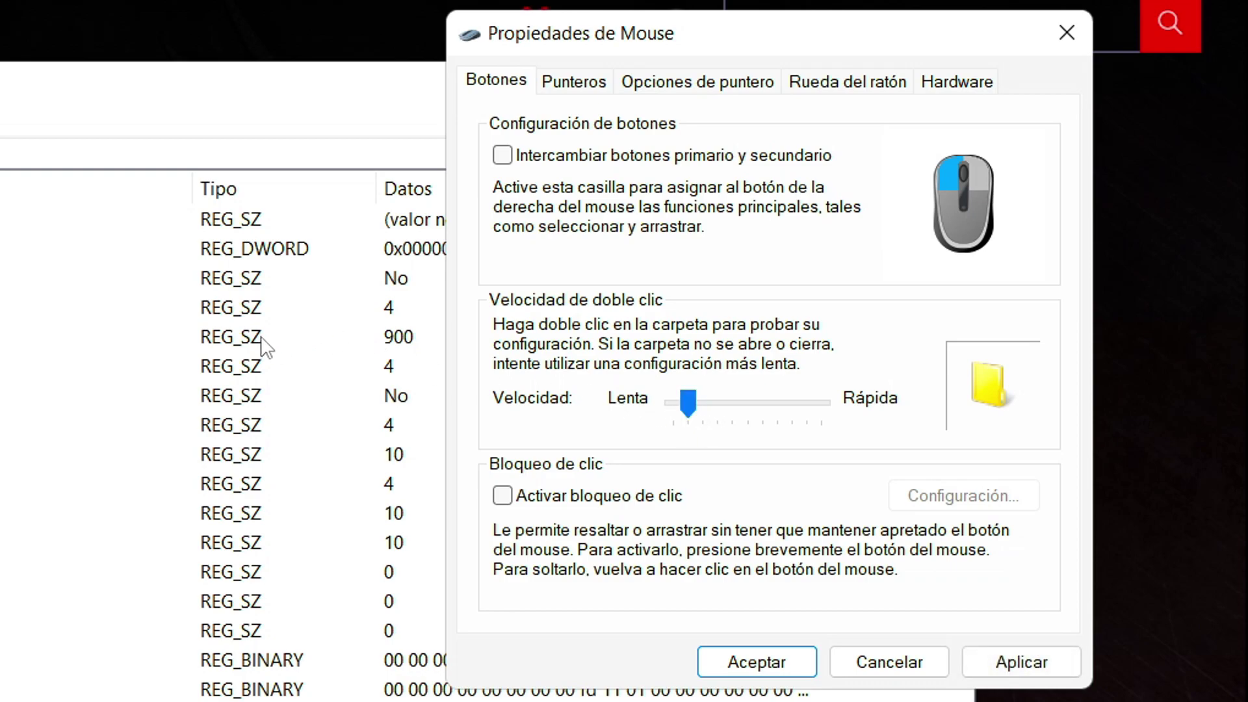
{"action": "left_click_drag", "start_coordinate": [698, 410], "coordinate": [670, 413]}
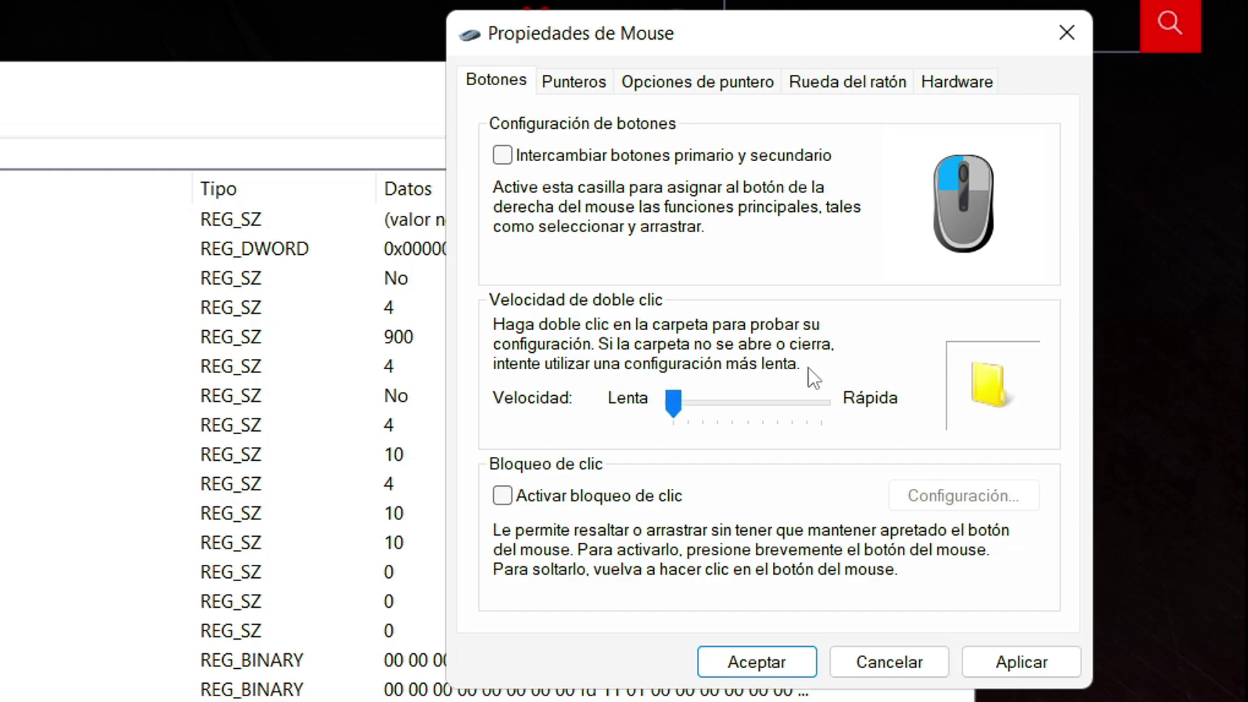
Check the pointer options in the mouse properties and close the dialog.
{"action": "left_click", "coordinate": [92, 354]}
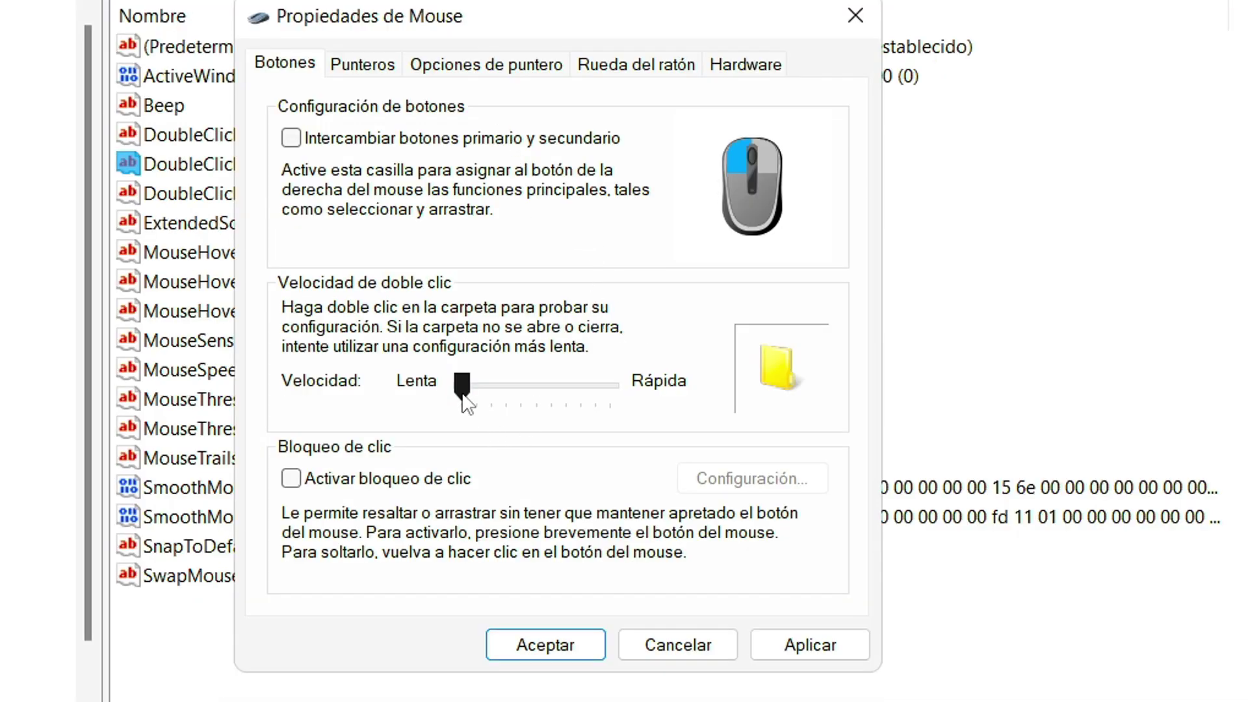
{"action": "left_click", "coordinate": [460, 63]}
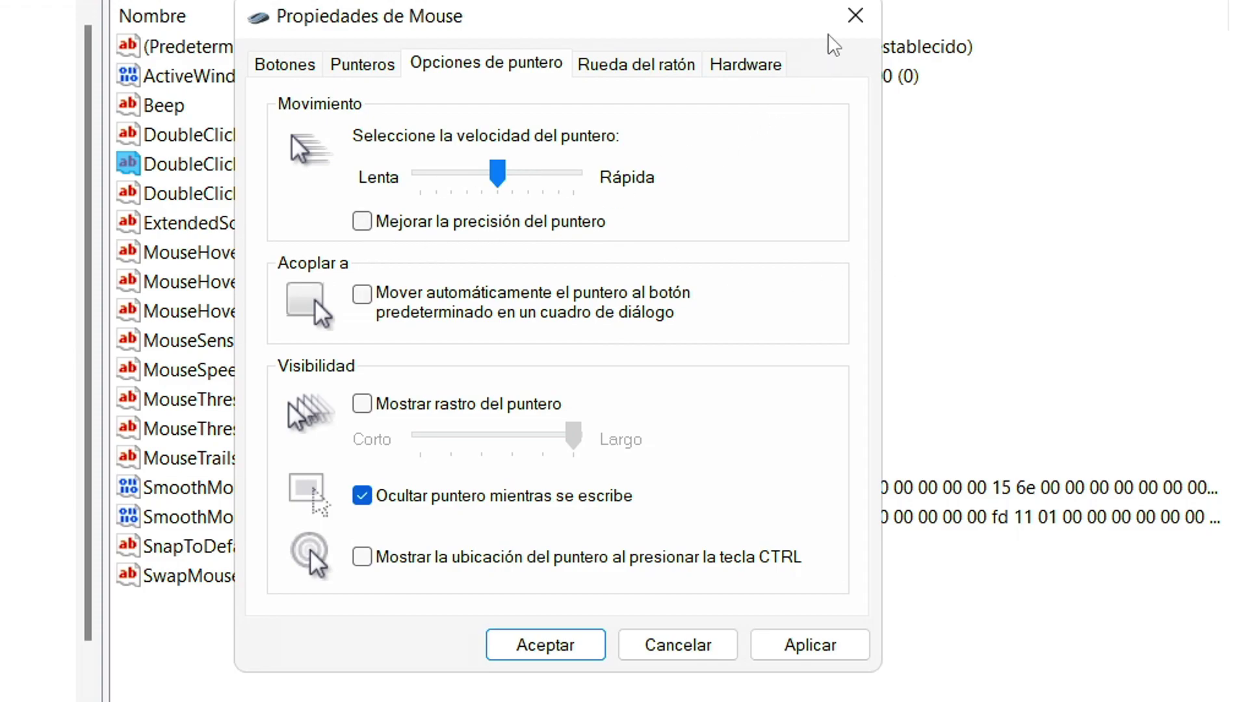
{"action": "left_click", "coordinate": [856, 14]}
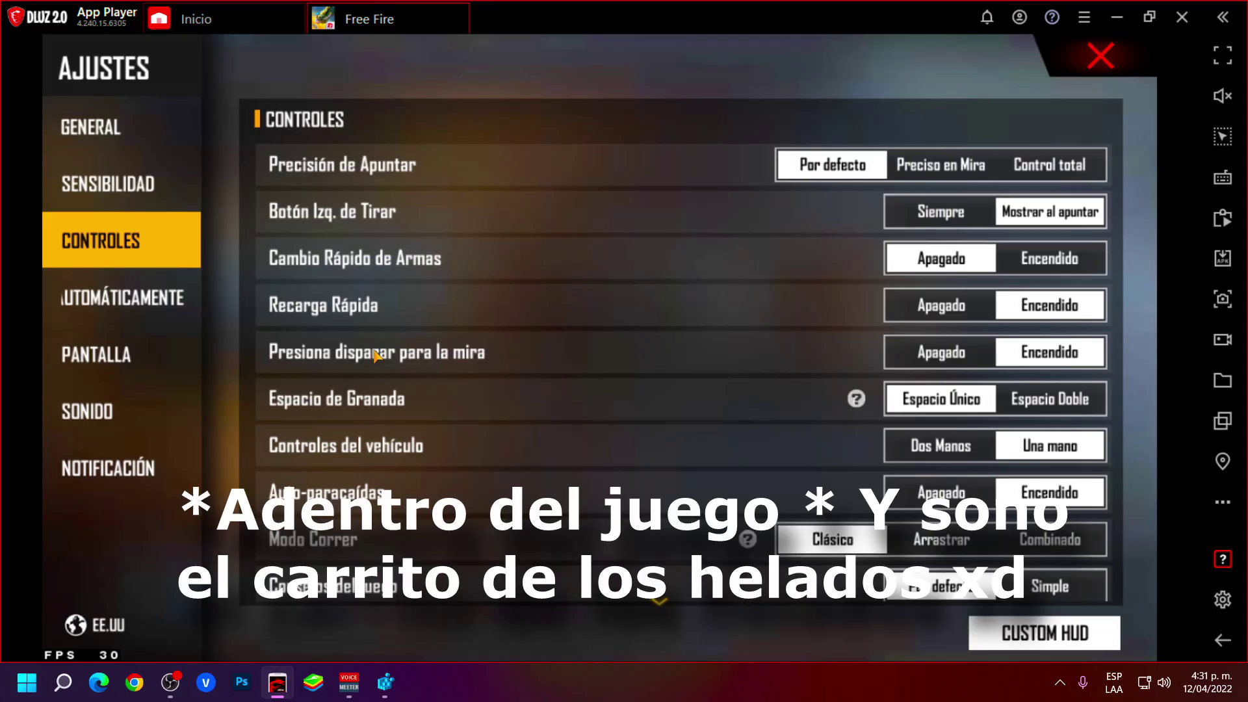
Look through the Pantalla, Controles, Sensibilidad and General settings of Free Fire.
{"action": "left_click", "coordinate": [119, 364]}
{"action": "left_click", "coordinate": [162, 251]}
{"action": "left_click", "coordinate": [105, 188]}
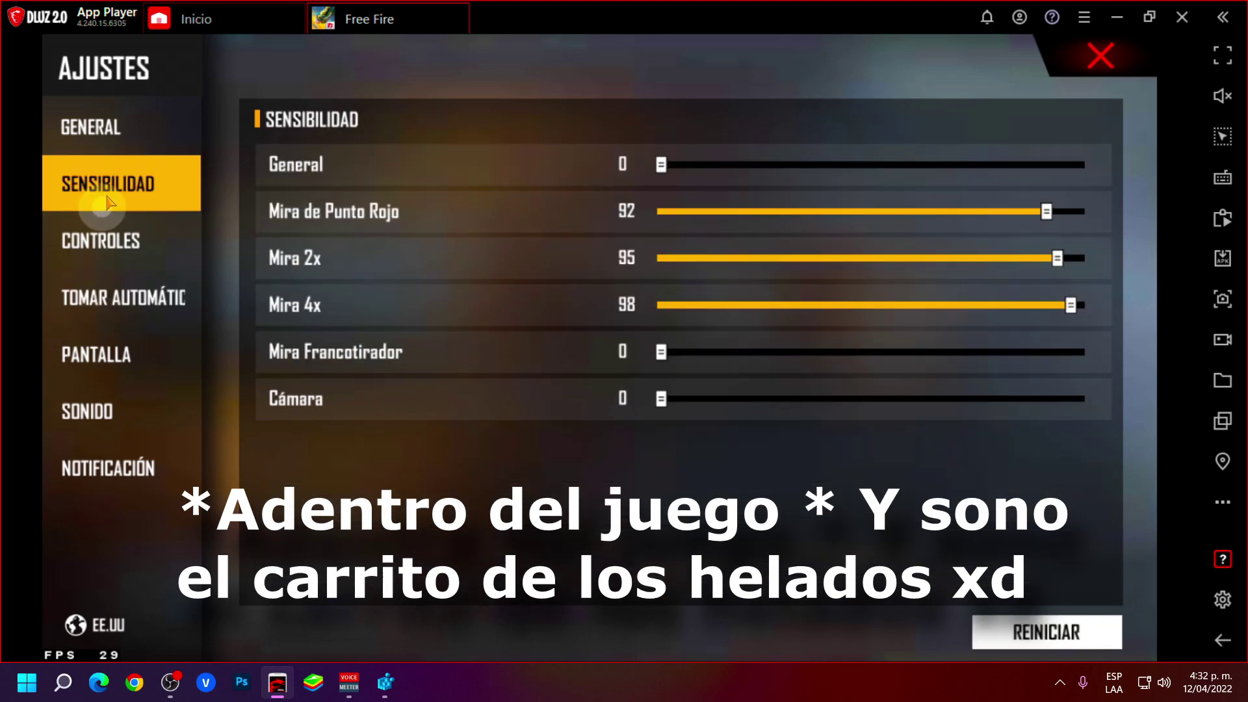
{"action": "left_click", "coordinate": [117, 128]}
Open Free Fire's Custom HUD and inspect the fire button's Transparencia and Tamaño.
{"action": "left_click", "coordinate": [1102, 58]}
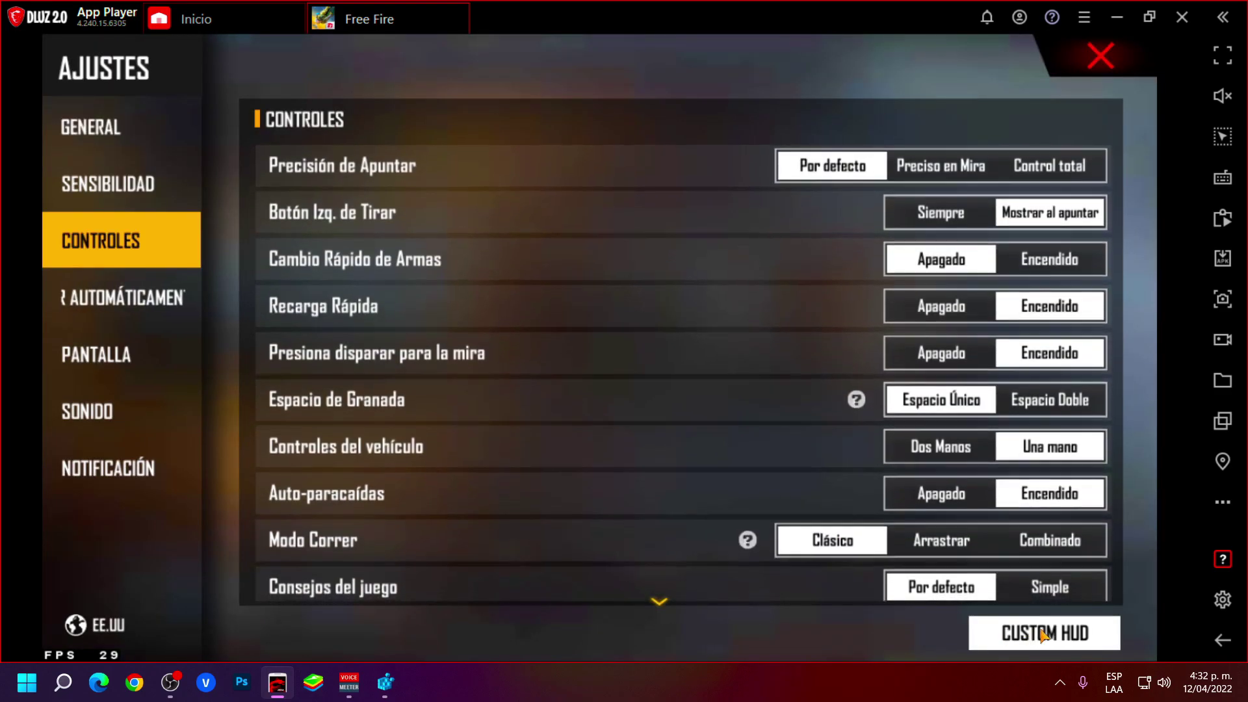
{"action": "left_click", "coordinate": [1042, 634]}
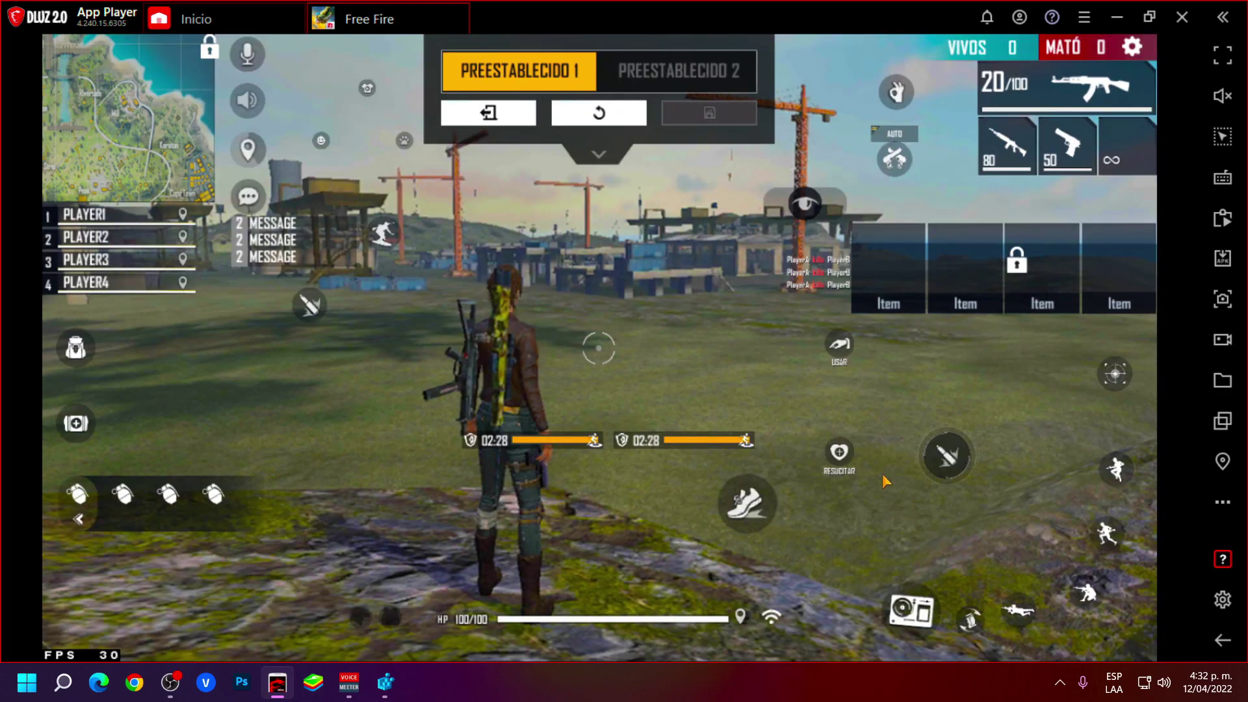
{"action": "left_click", "coordinate": [950, 476]}
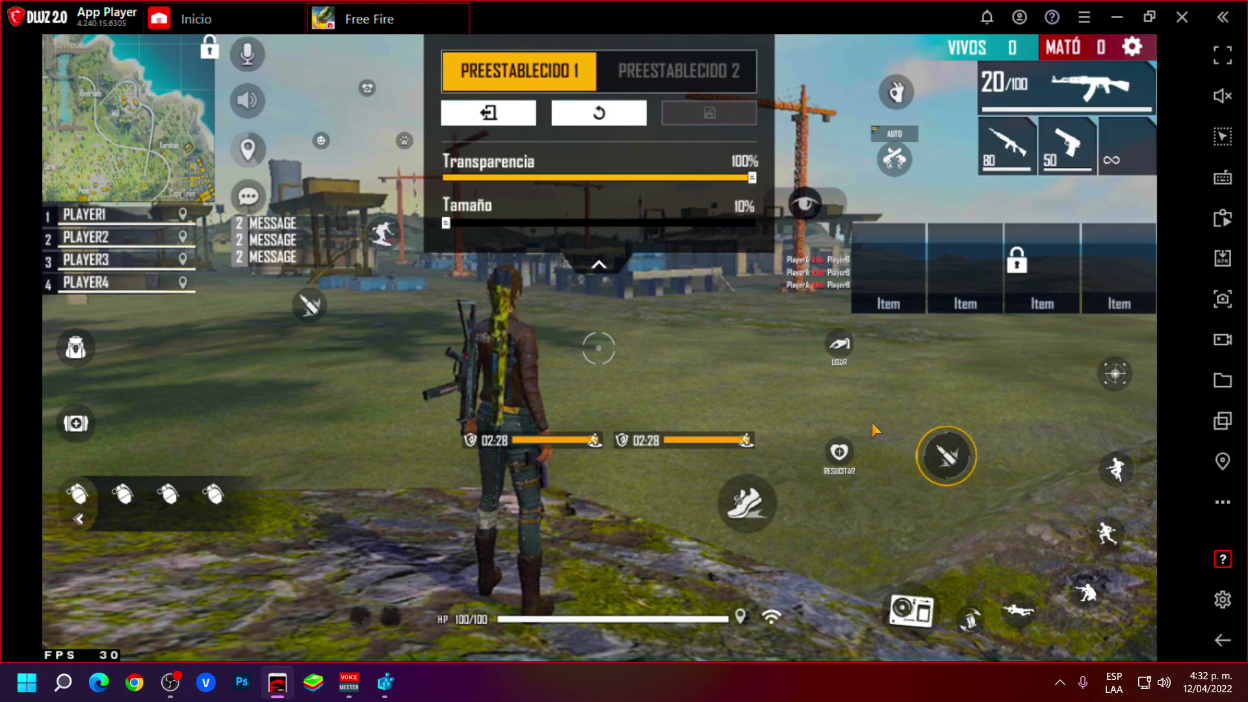
Open the emulator's game controls editor and examine the F1 aim control's sensitivity and Ajustes fields.
{"action": "left_click", "coordinate": [1222, 177]}
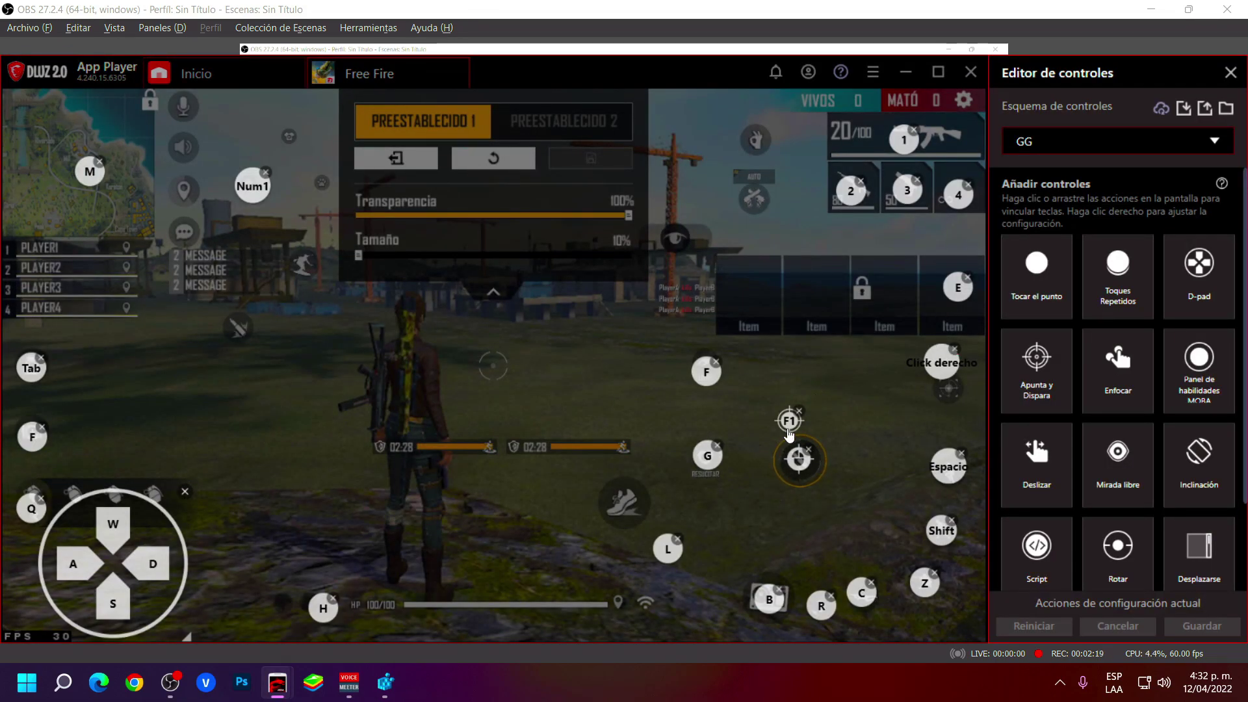
{"action": "right_click", "coordinate": [788, 426]}
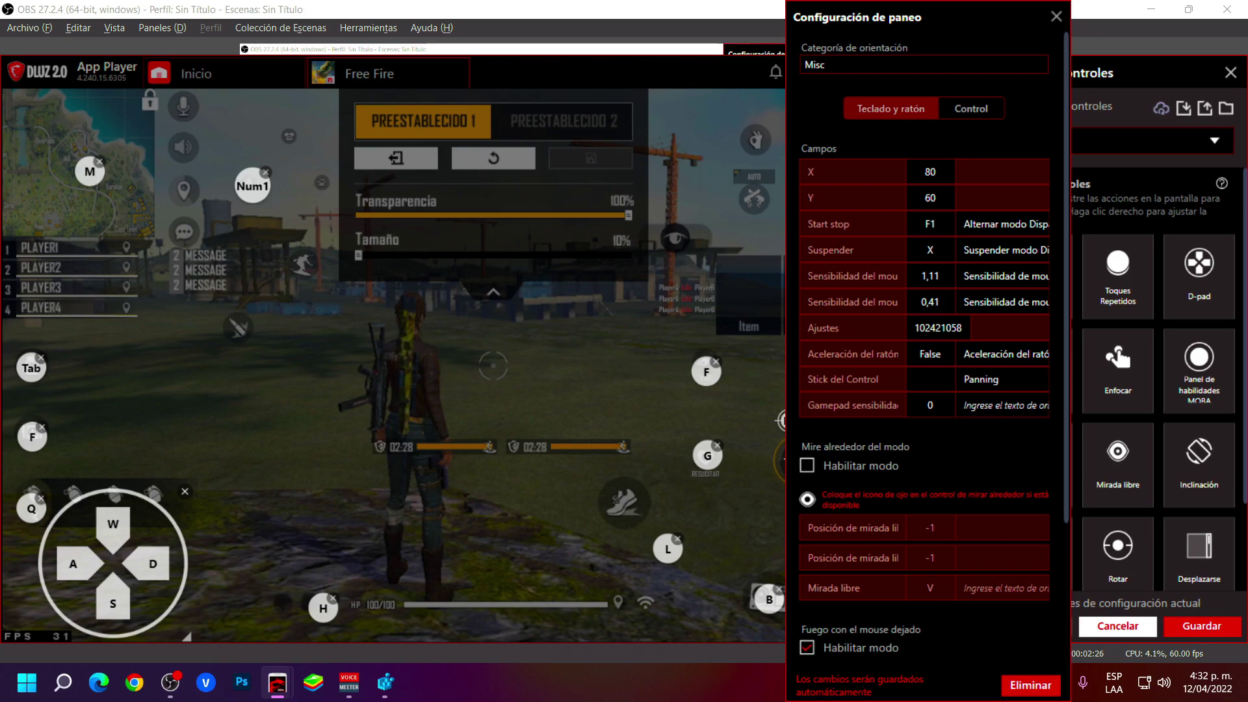
{"action": "double_click", "coordinate": [815, 65]}
{"action": "double_click", "coordinate": [815, 64]}
{"action": "left_click", "coordinate": [1121, 86]}
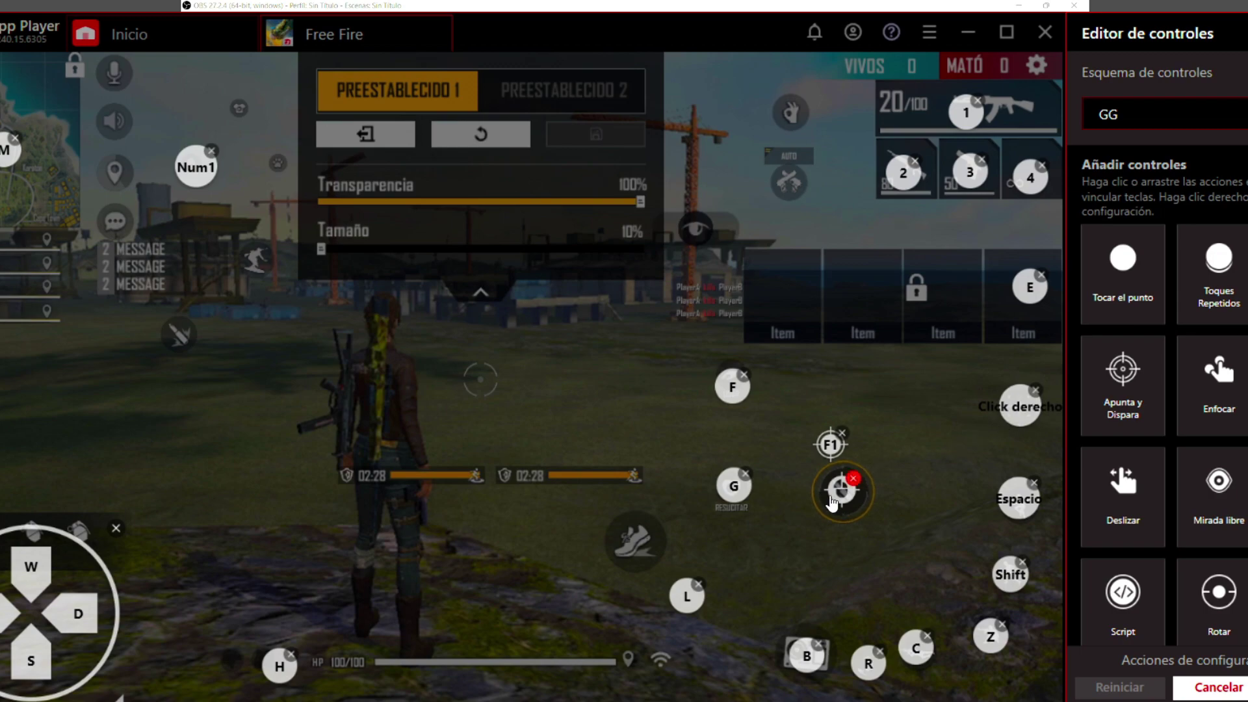
Recheck the aim control's configuration, leave the controls editor and return to Free Fire's Sensibilidad settings.
{"action": "right_click", "coordinate": [836, 506]}
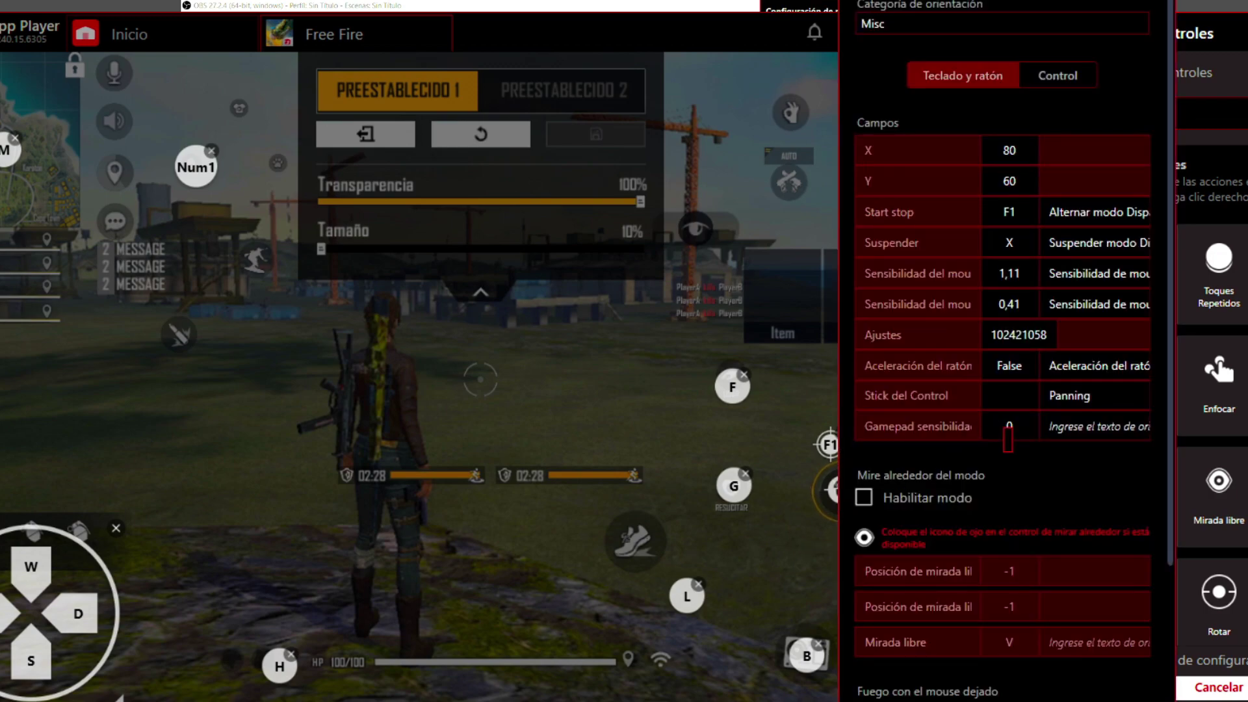
{"action": "key", "text": "Escape"}
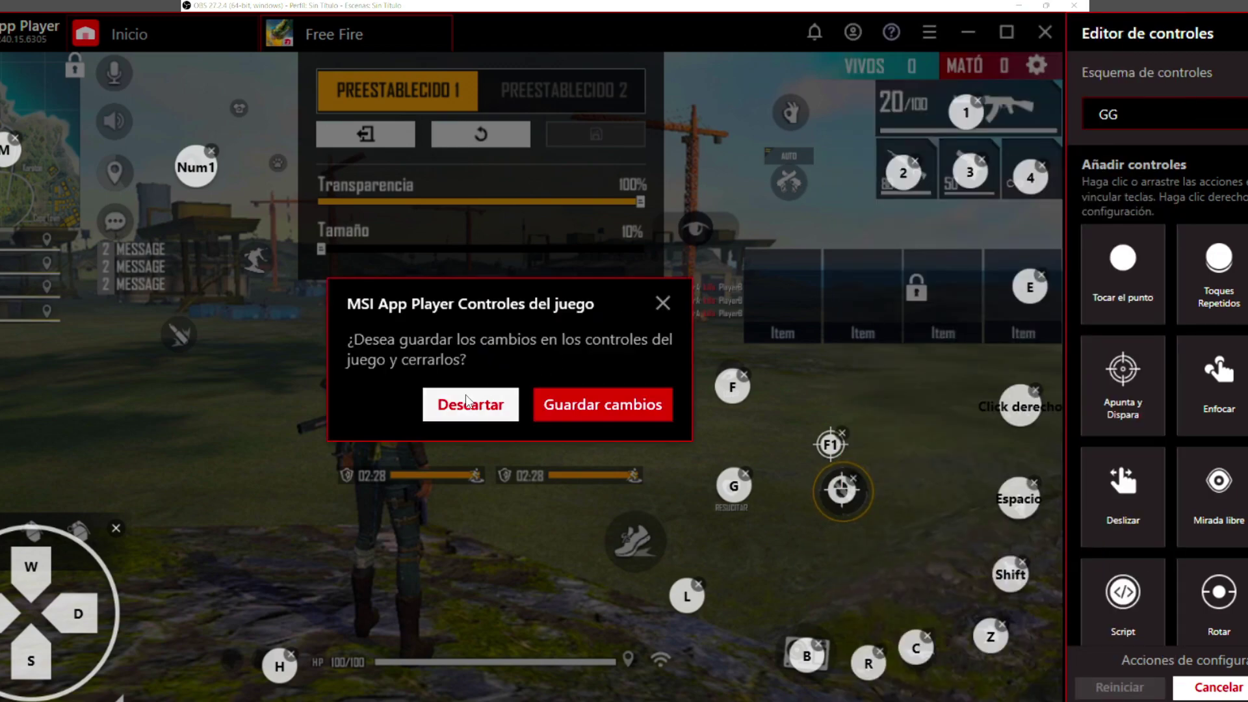
{"action": "key", "text": "Return"}
{"action": "left_click", "coordinate": [475, 81]}
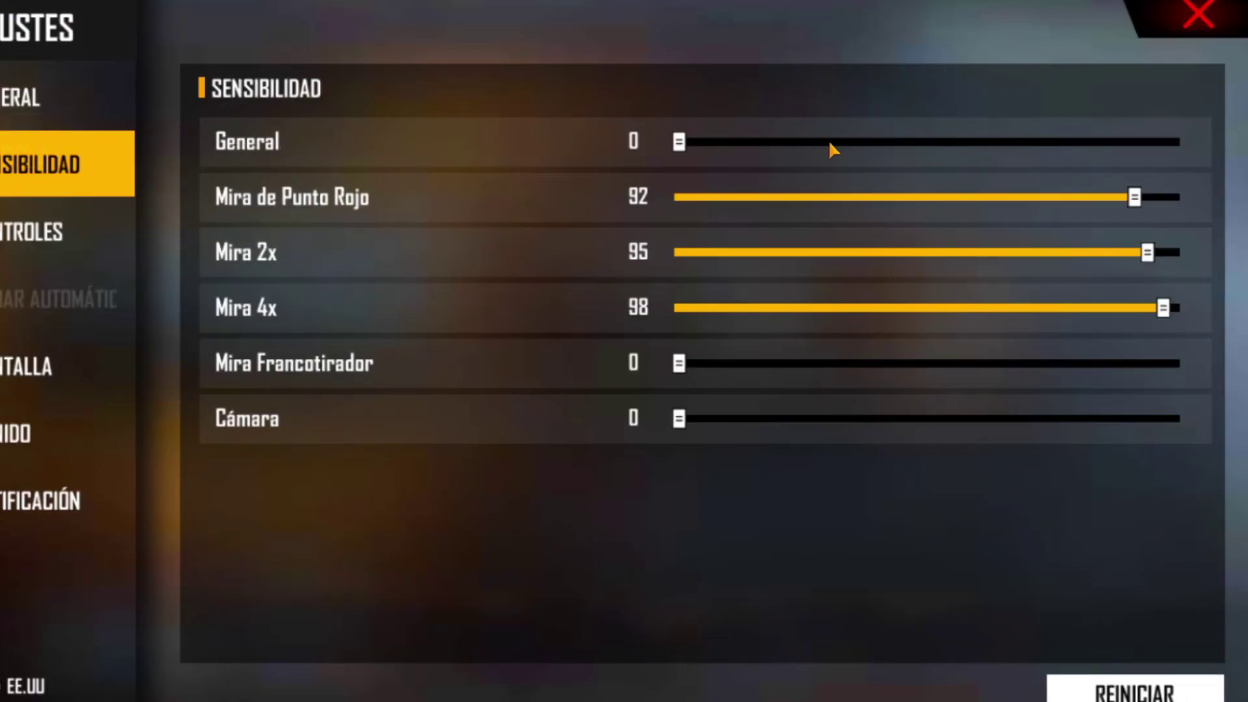